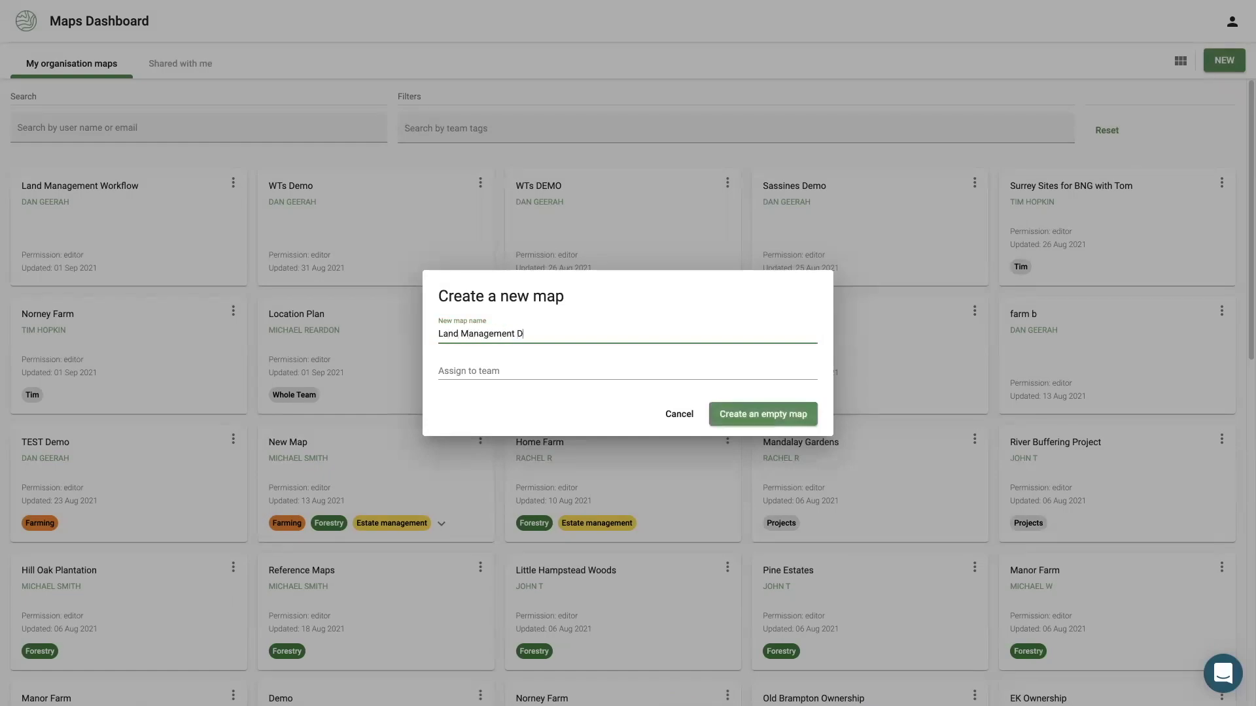
Create the Land Management Demo map and import the farm's RPA Land Covers using its SBI.
key("Return")
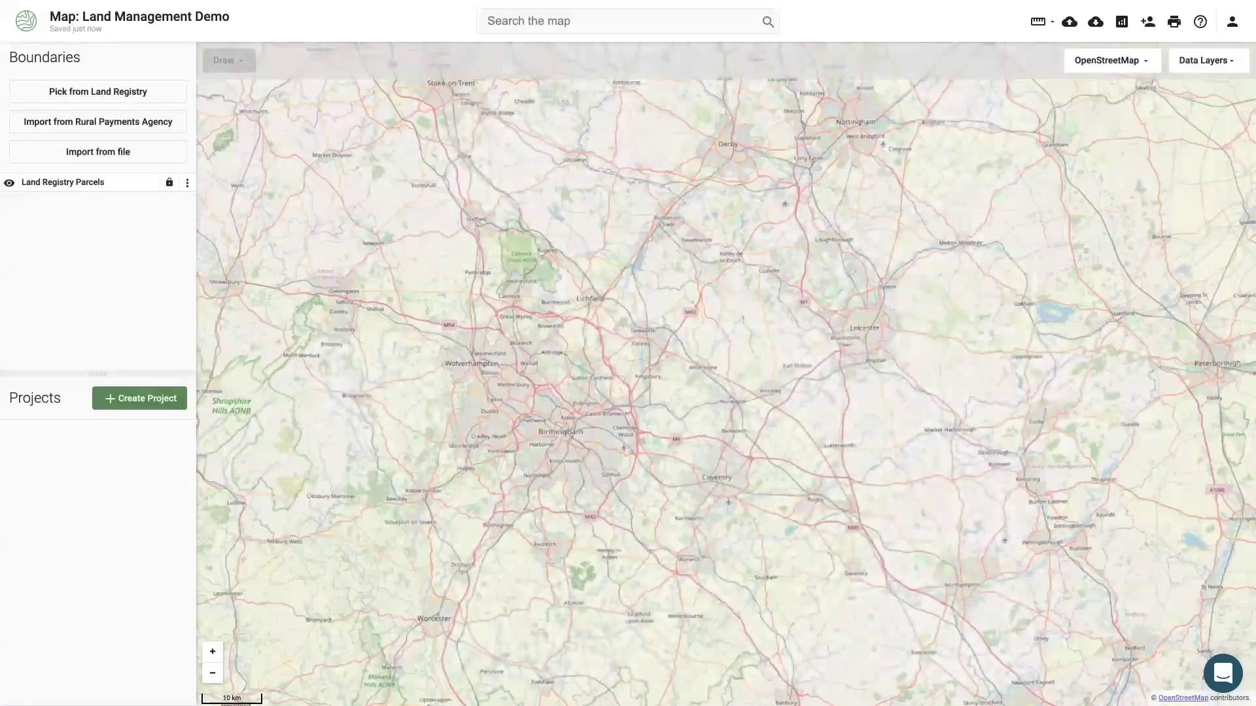
left_click(140, 123)
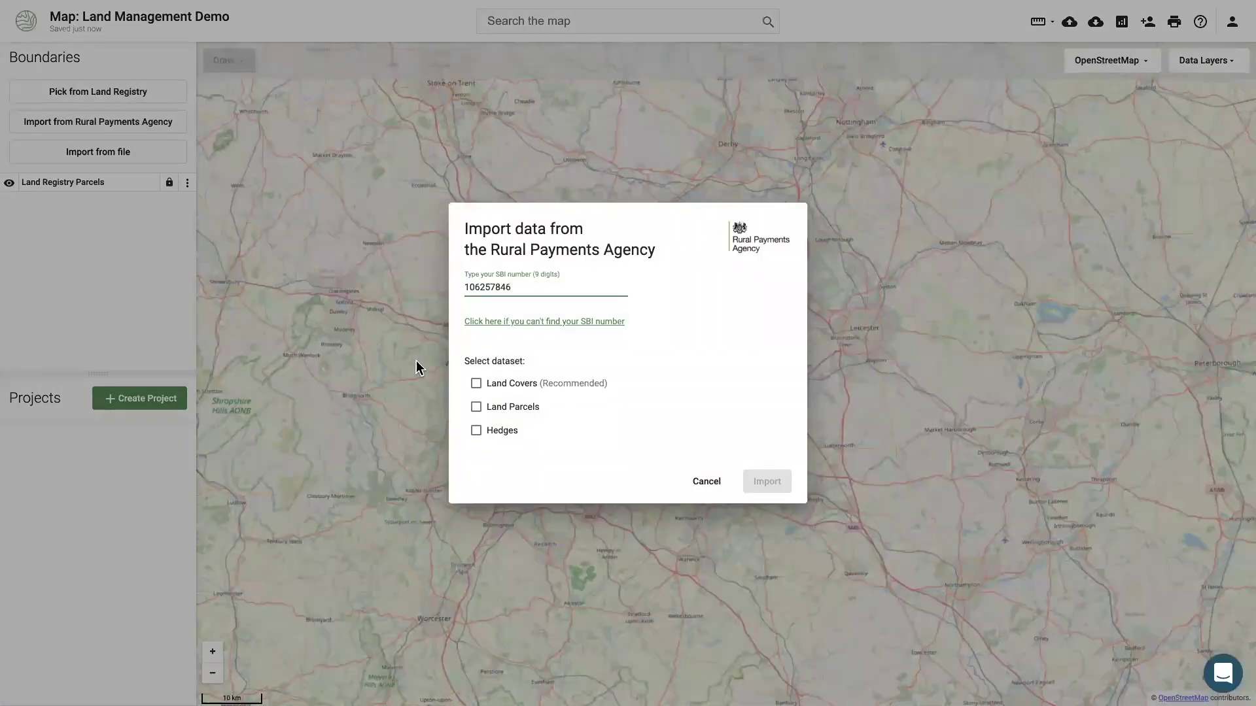
left_click(475, 385)
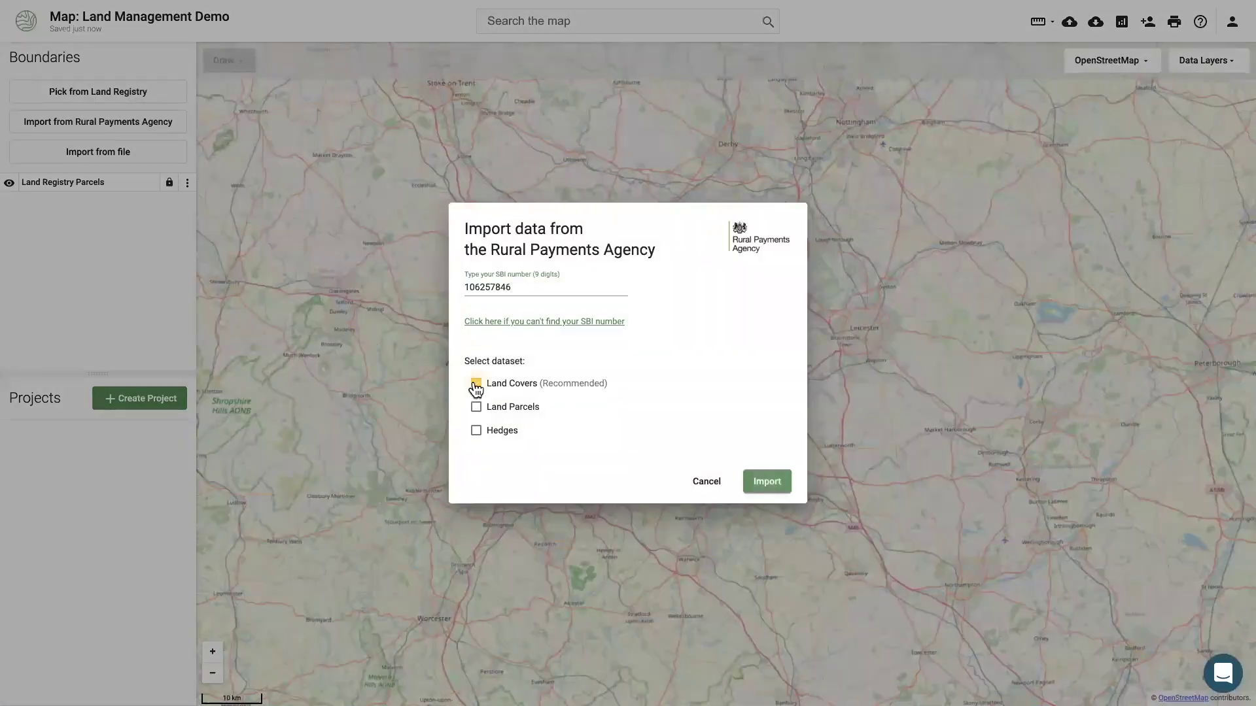
left_click(774, 484)
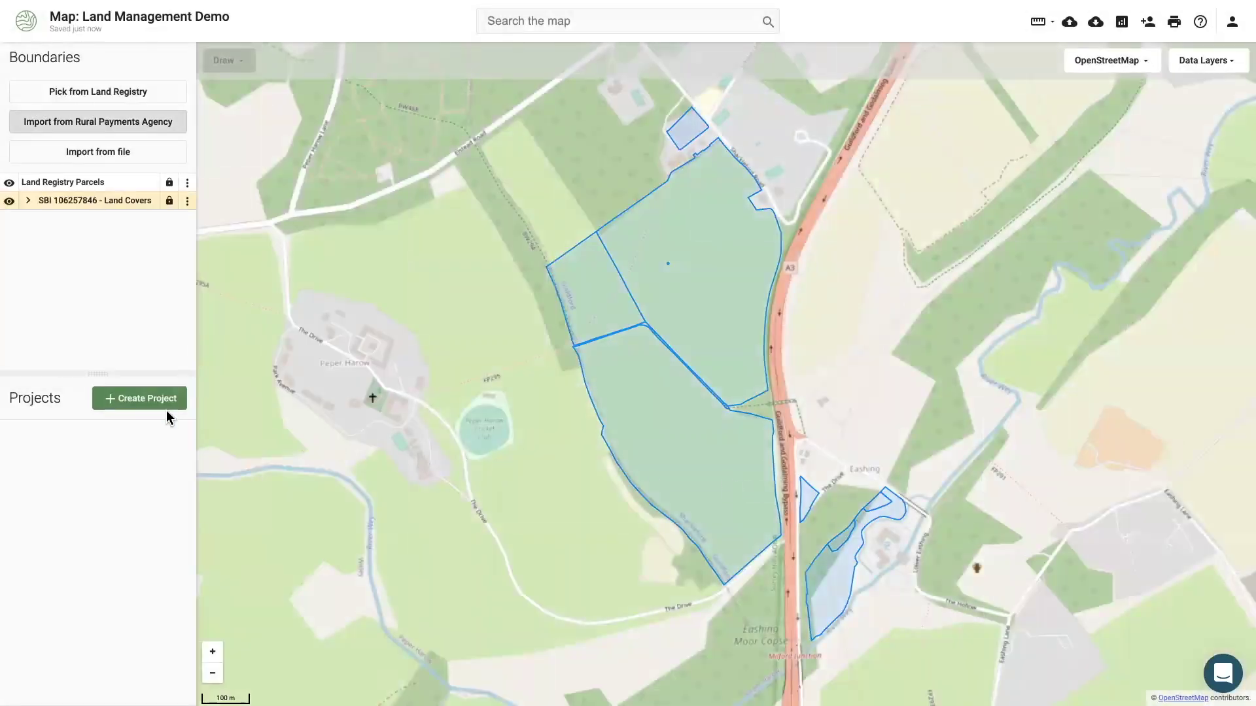
Create a Basic Payment Scheme project built from the Land Covers layer.
left_click(154, 409)
left_click(162, 135)
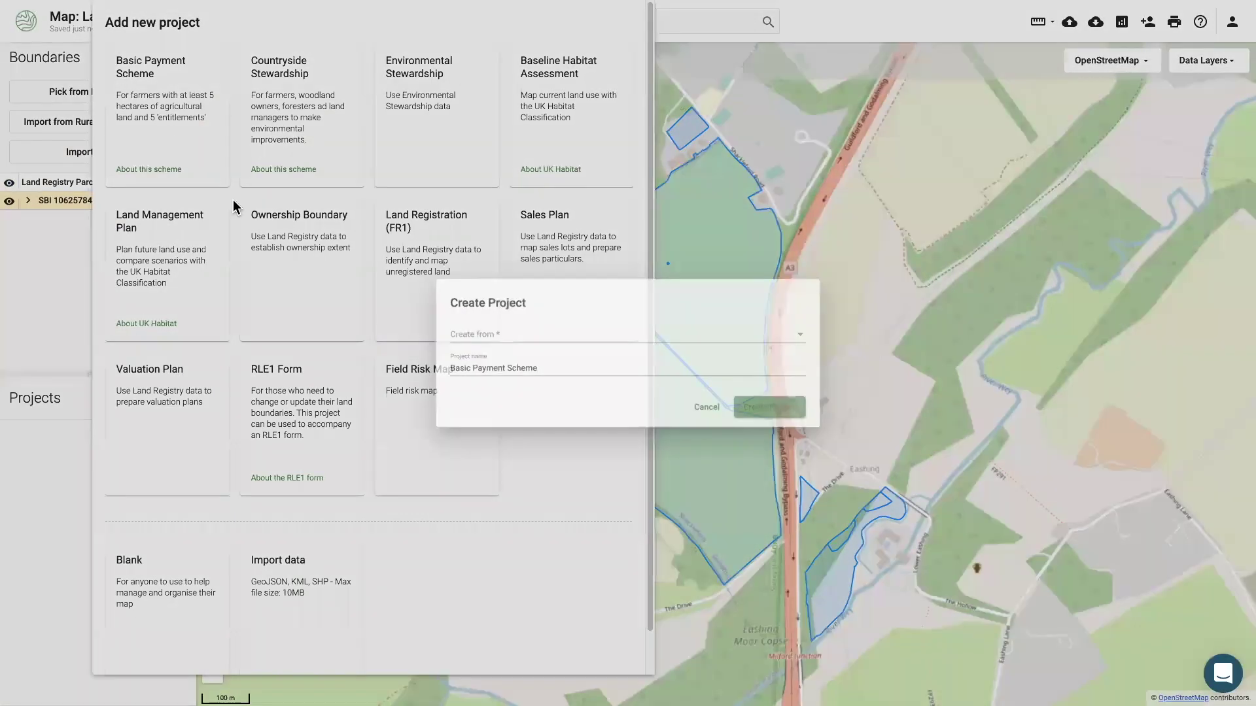
left_click(445, 340)
left_click(449, 354)
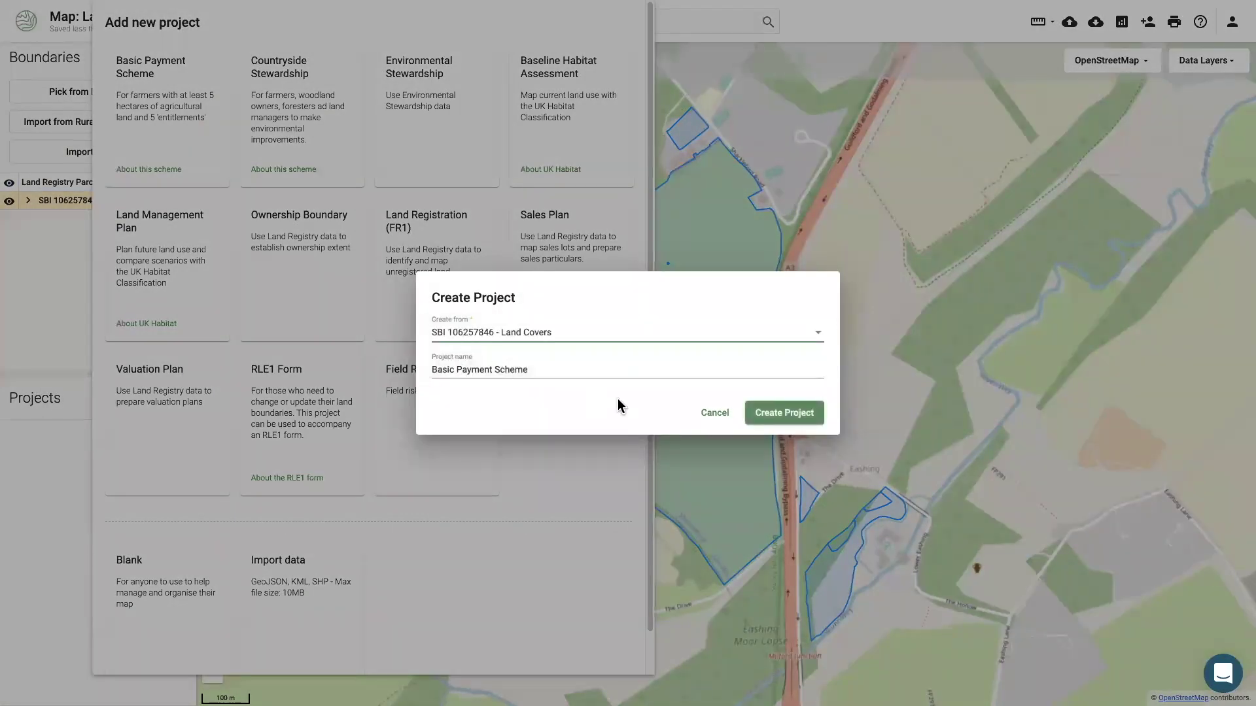
left_click(769, 418)
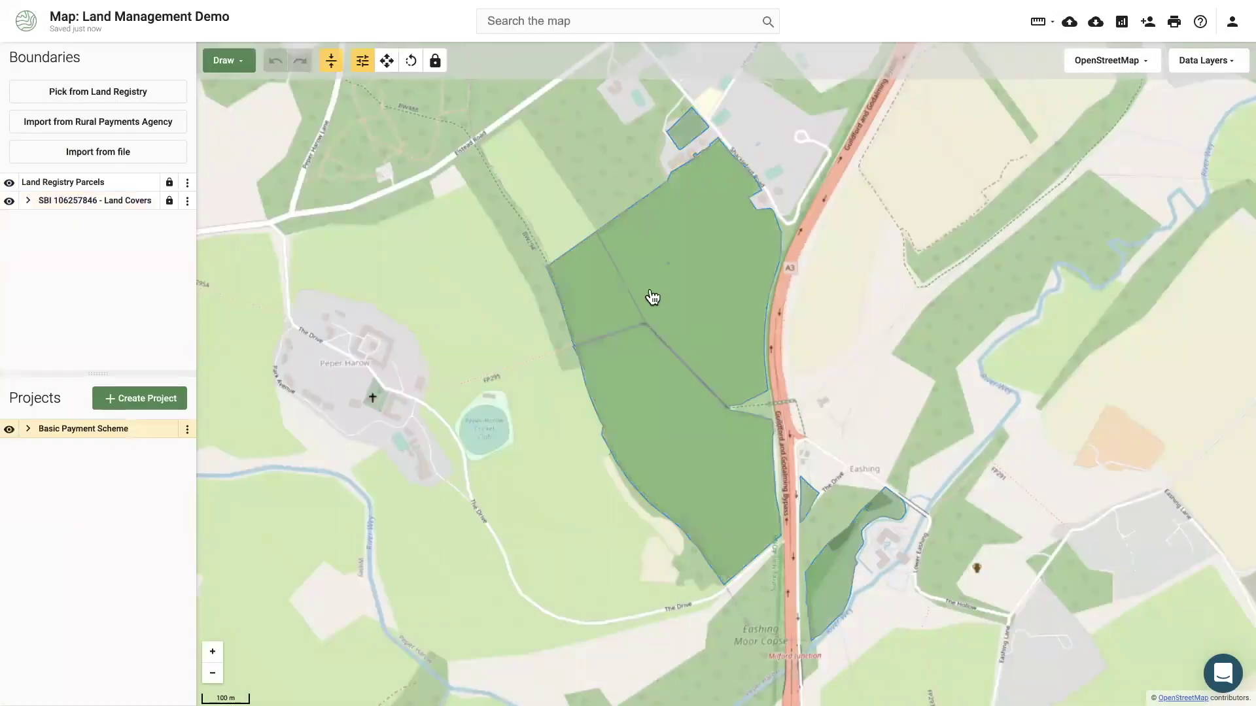
Classify the 2.99 ha parcel as Woodland and the 13.97 ha parcel as Temporary grassland.
left_click(605, 308)
left_click(1102, 140)
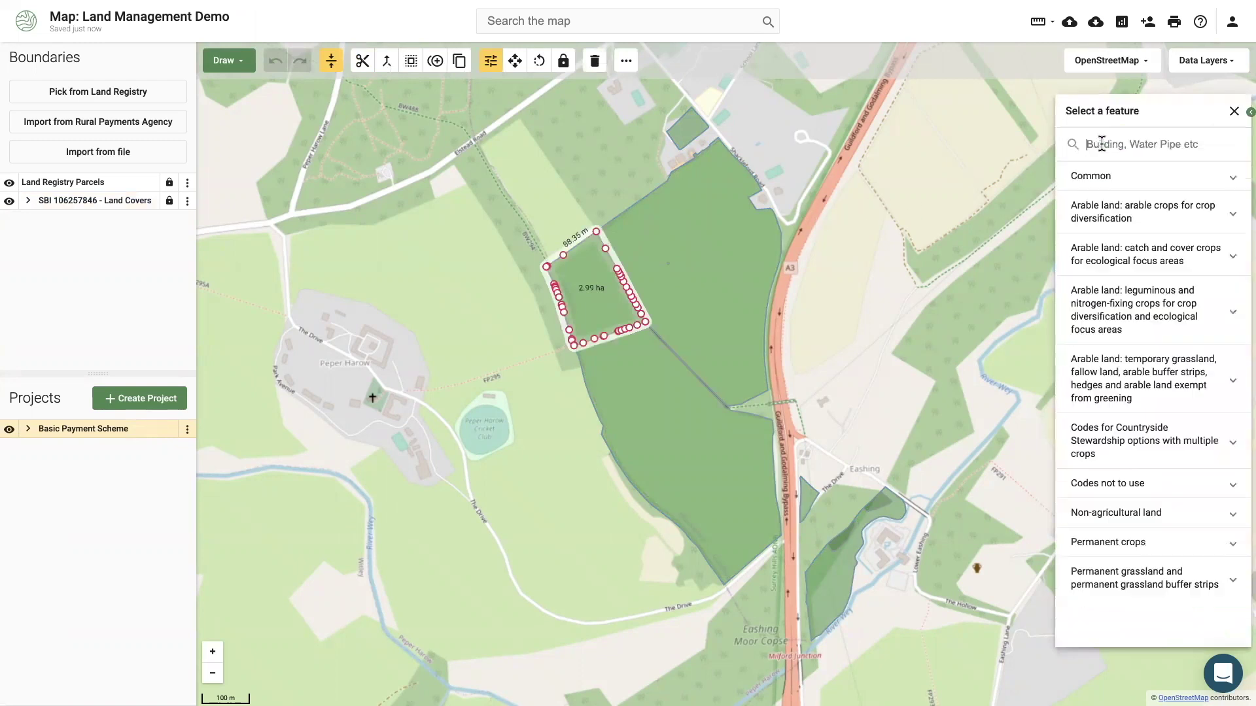
type("wood")
left_click(1107, 174)
left_click(722, 242)
left_click(1109, 137)
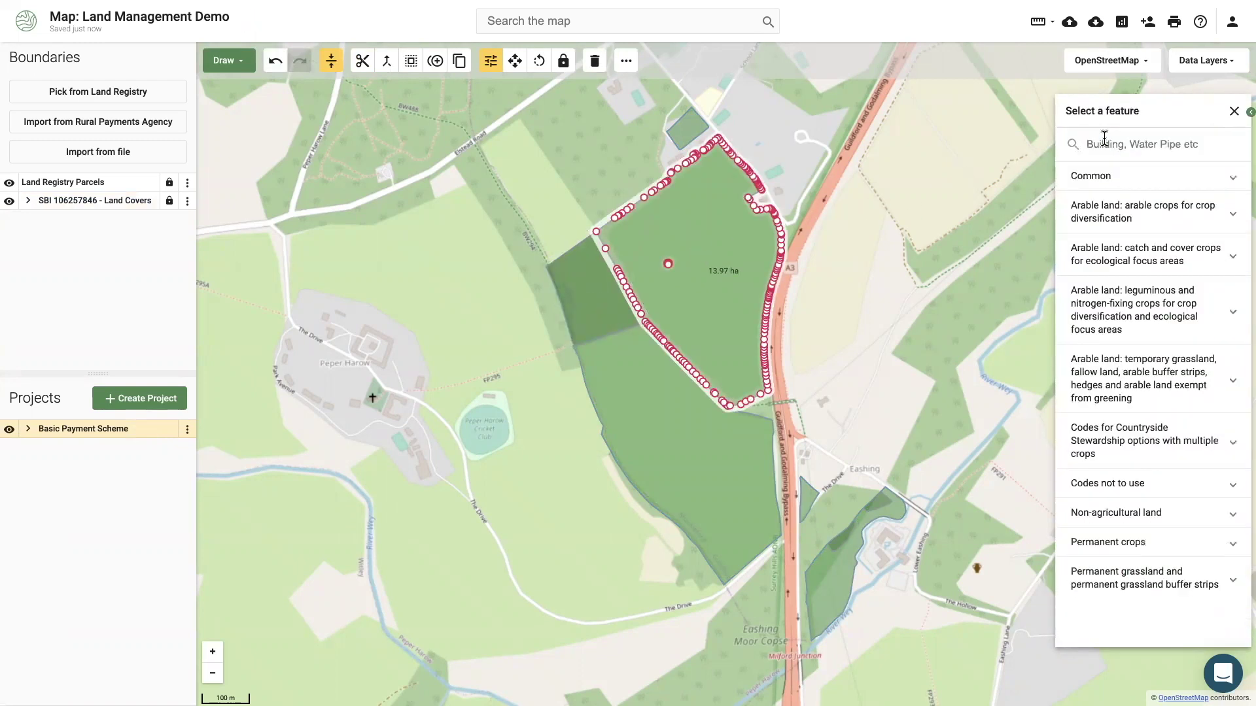
type("temp")
left_click(1105, 174)
Split a strip off the 13.69 ha parcel and reclassify the new strip.
right_click(656, 410)
left_click(632, 412)
left_click(575, 406)
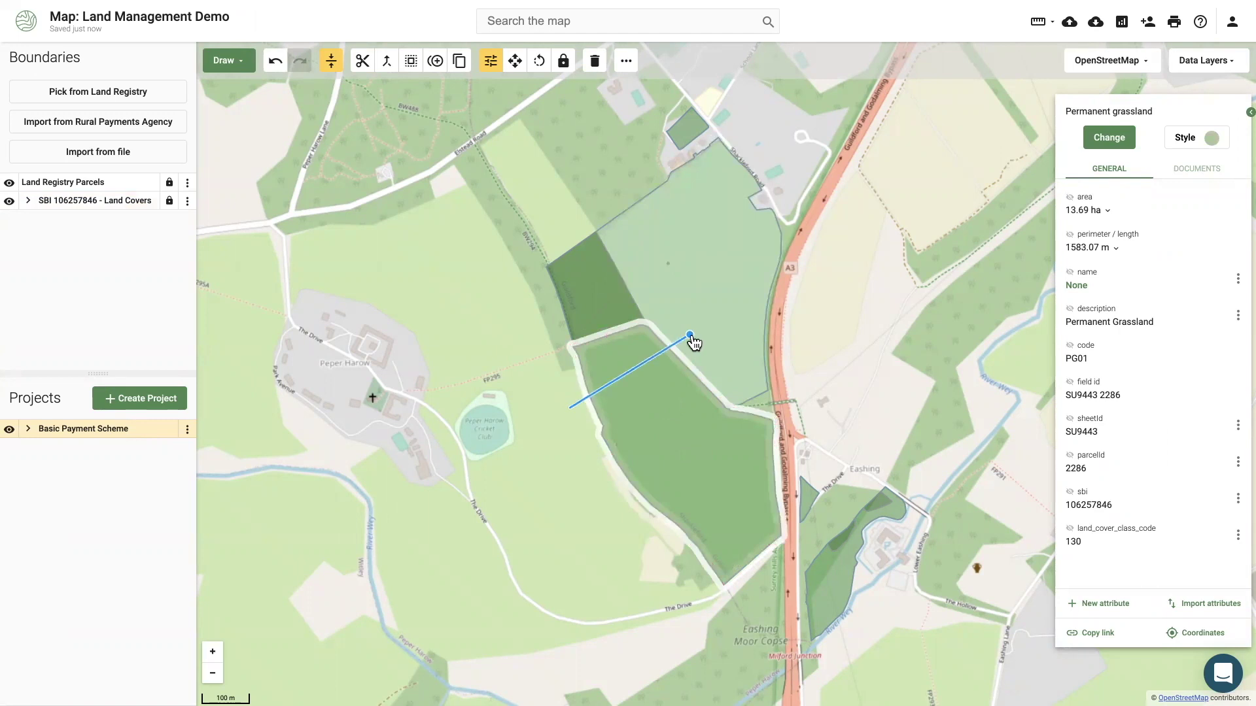
double_click(687, 342)
left_click(1108, 137)
left_click(1105, 174)
Draw a circle feature in the southern parcel and assign it a category.
left_click(223, 60)
left_click(751, 465)
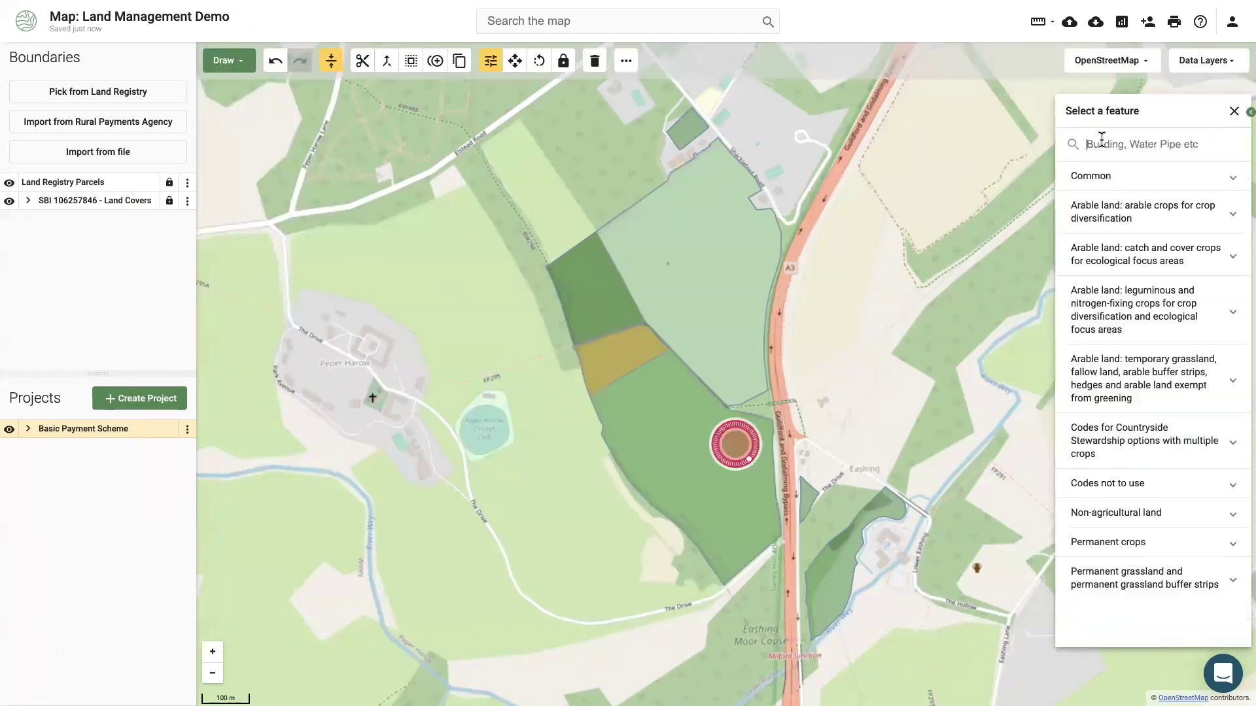
left_click(1106, 174)
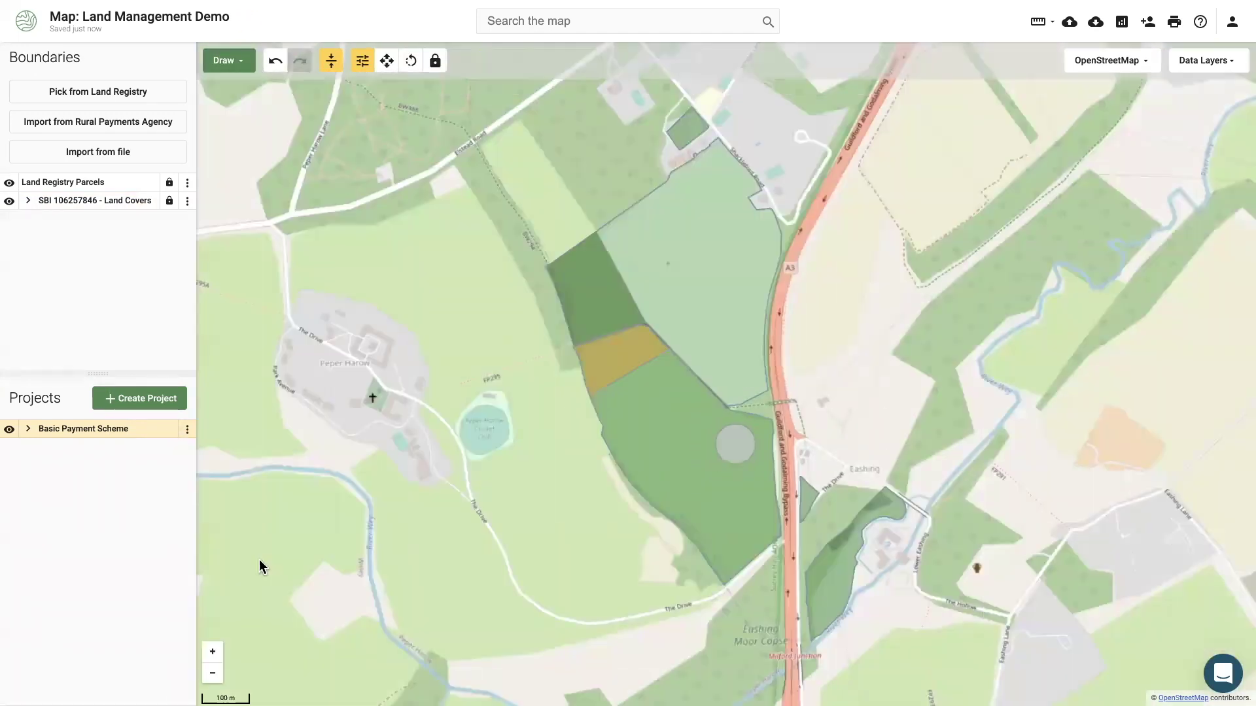
Trace a line along the parcel edge and classify it as a hedge.
left_click(605, 239)
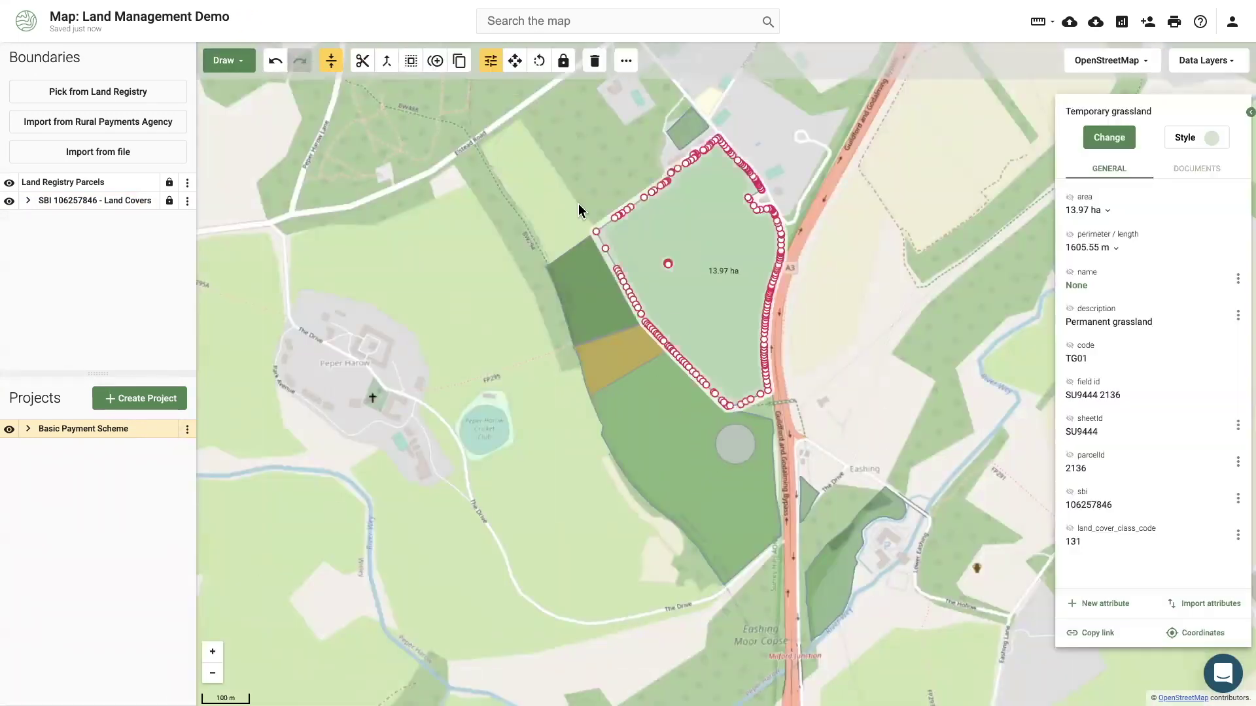
left_click(596, 232)
double_click(767, 391)
left_click(1112, 142)
type("hedge")
left_click(1117, 175)
Trace a second line along the south edge and classify it as BF11: Half Hedge.
left_click(223, 60)
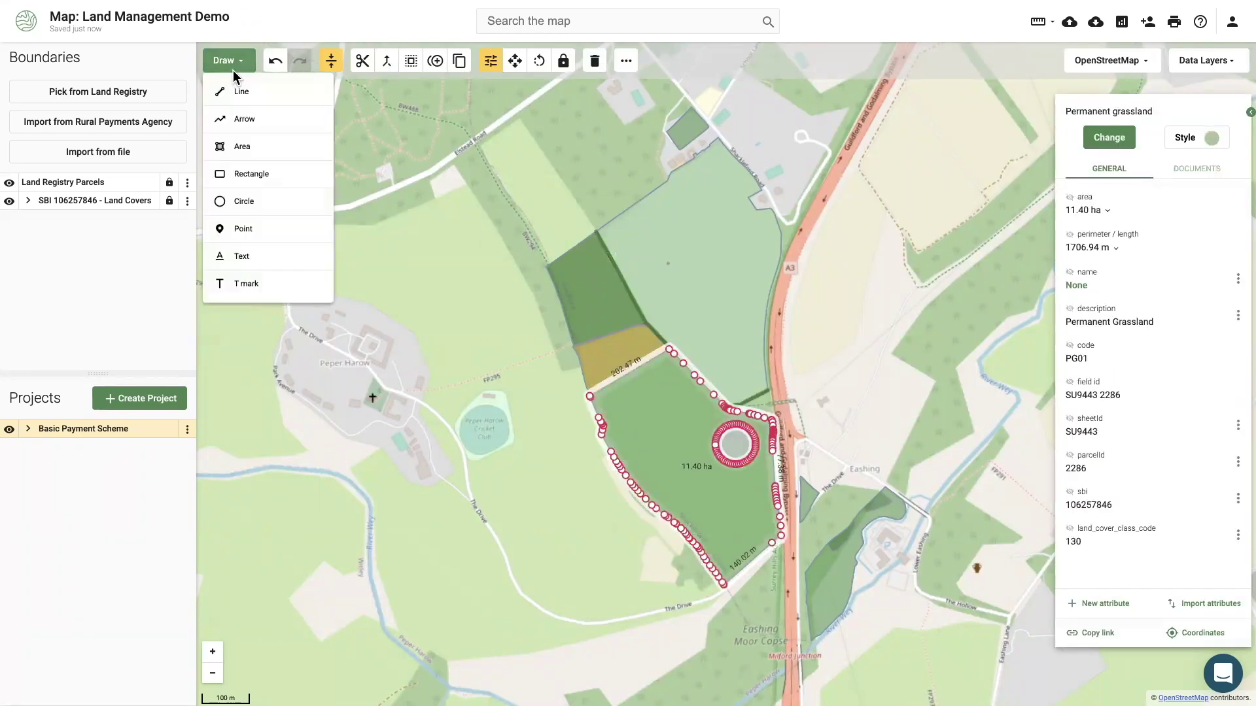
left_click(242, 93)
left_click(590, 397)
double_click(771, 419)
left_click(1109, 138)
type("hedge")
left_click(1118, 182)
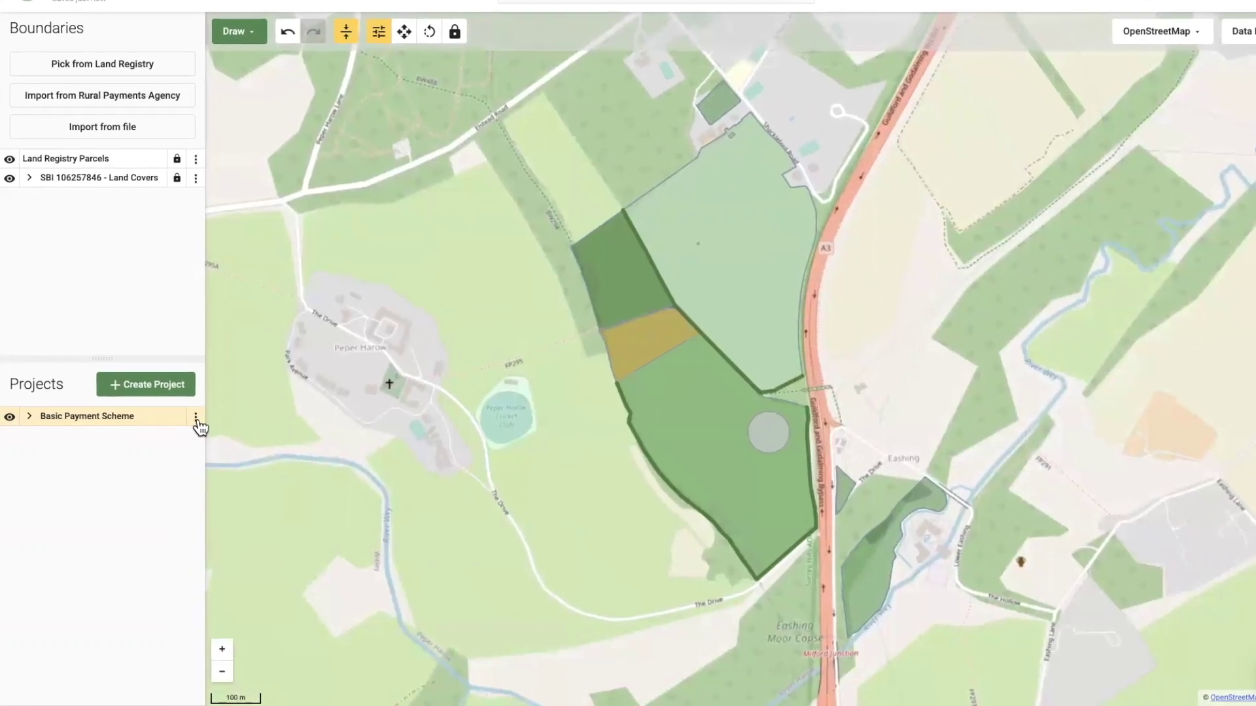
Duplicate the Basic Payment Scheme project as a Baseline Habitat Assessment named 'Baseline Habitat Assessment'.
left_click(194, 422)
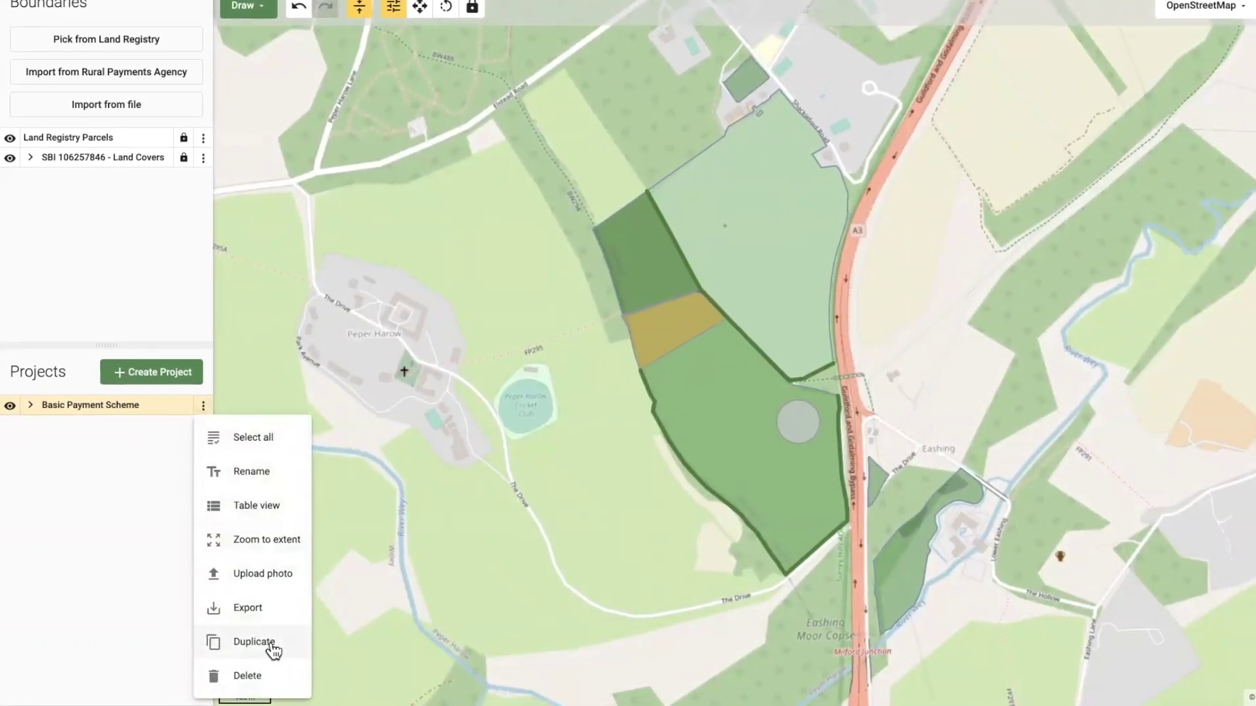
left_click(269, 643)
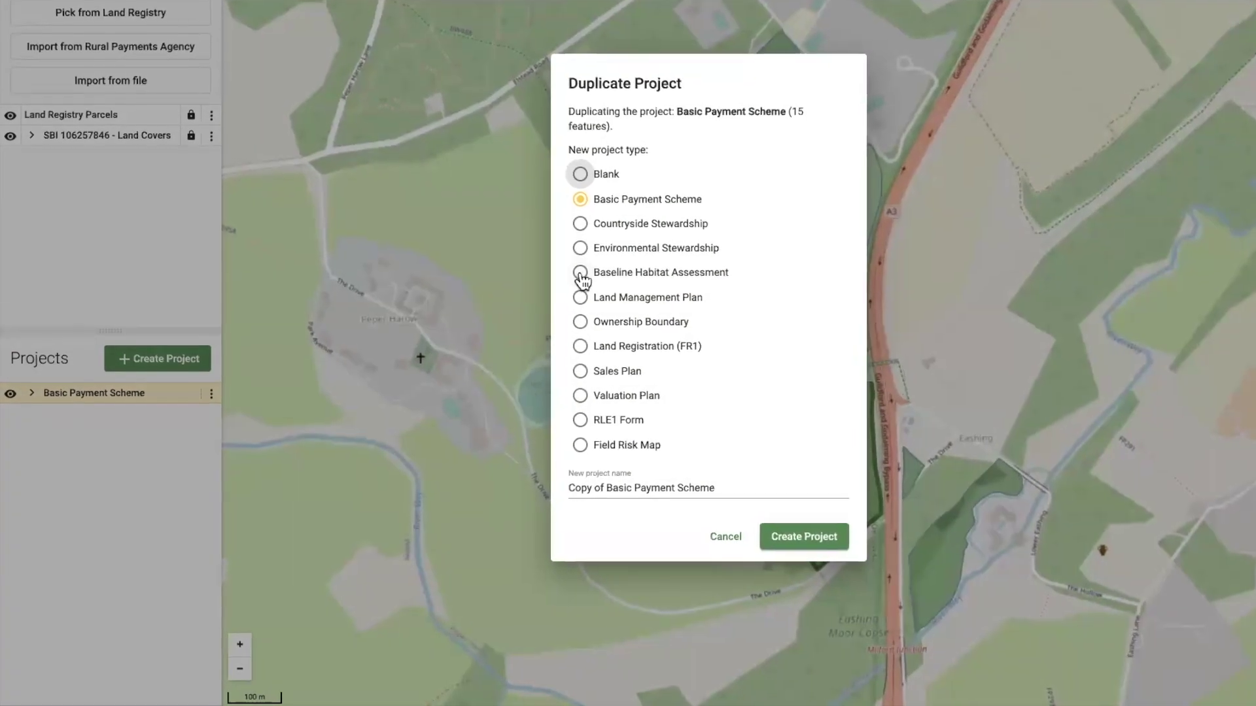
left_click(574, 277)
triple_click(725, 490)
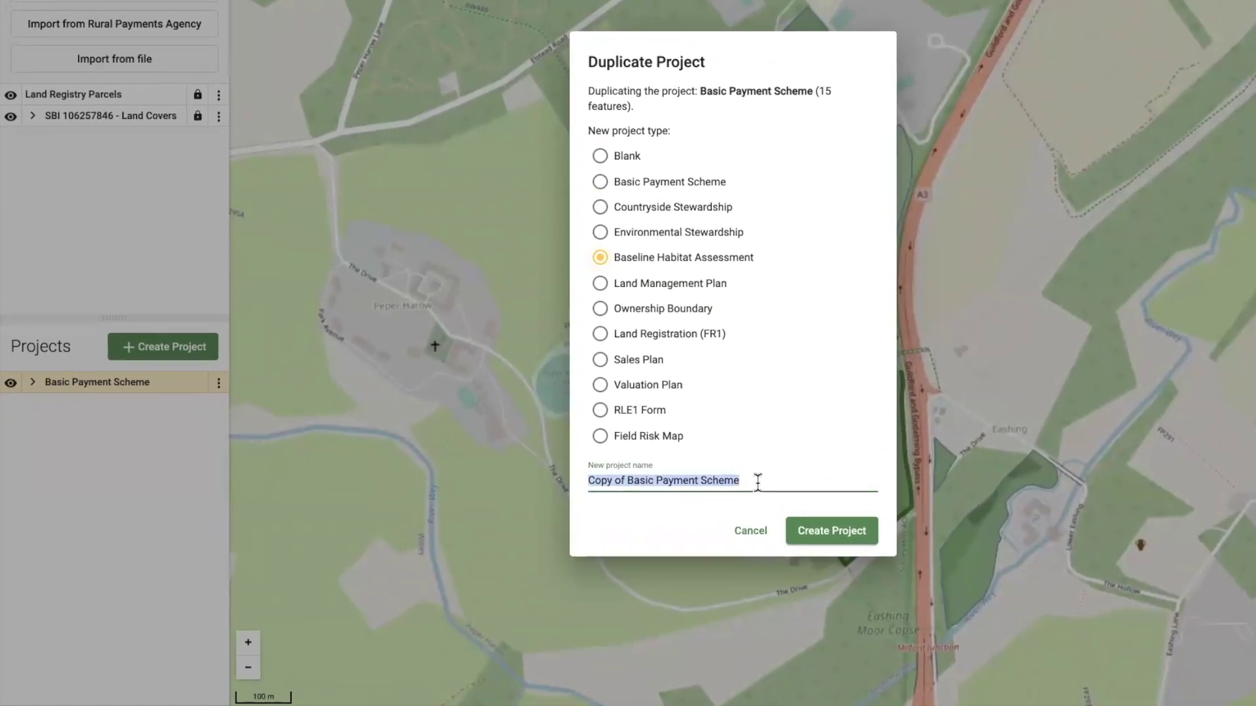
type("Baseline Habitat Asse")
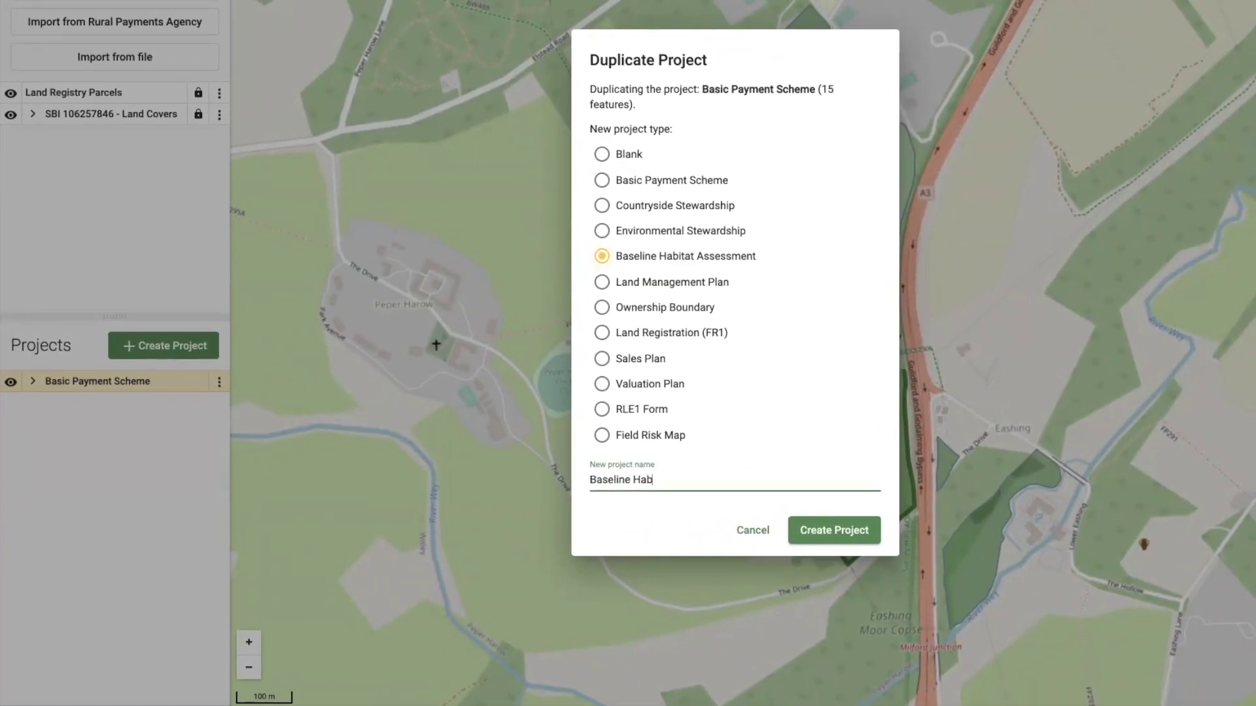
type("ssment")
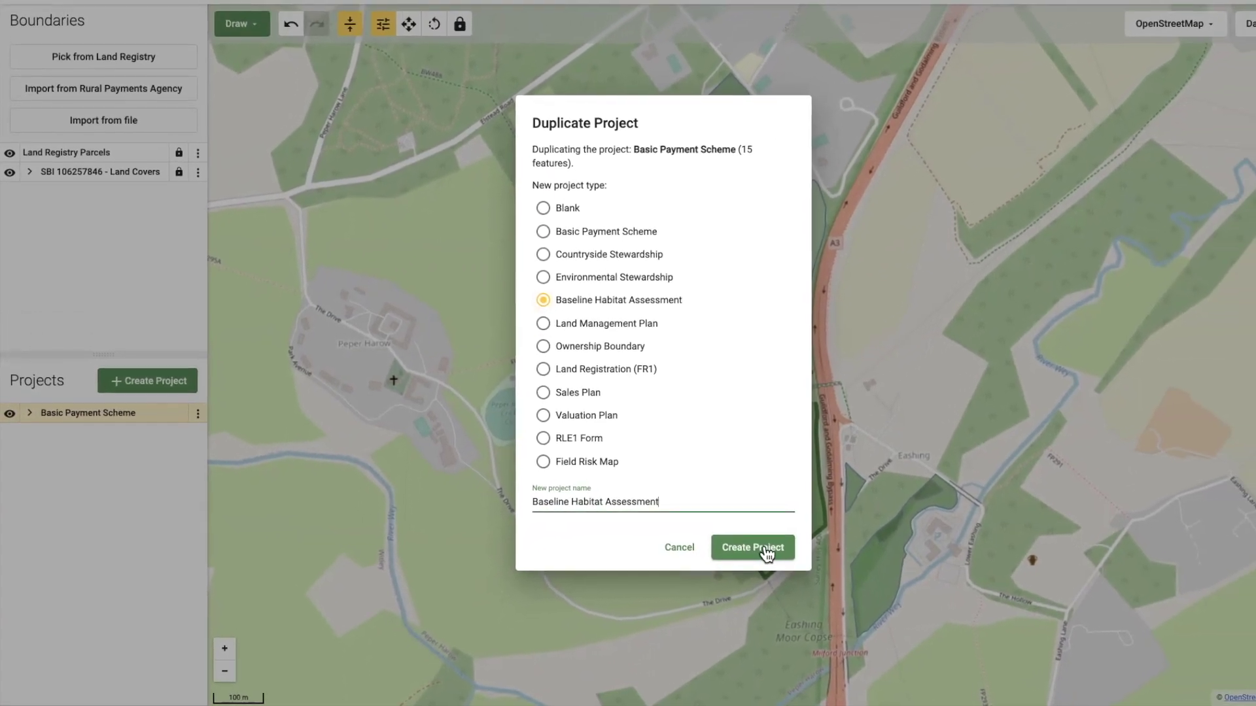
left_click(736, 551)
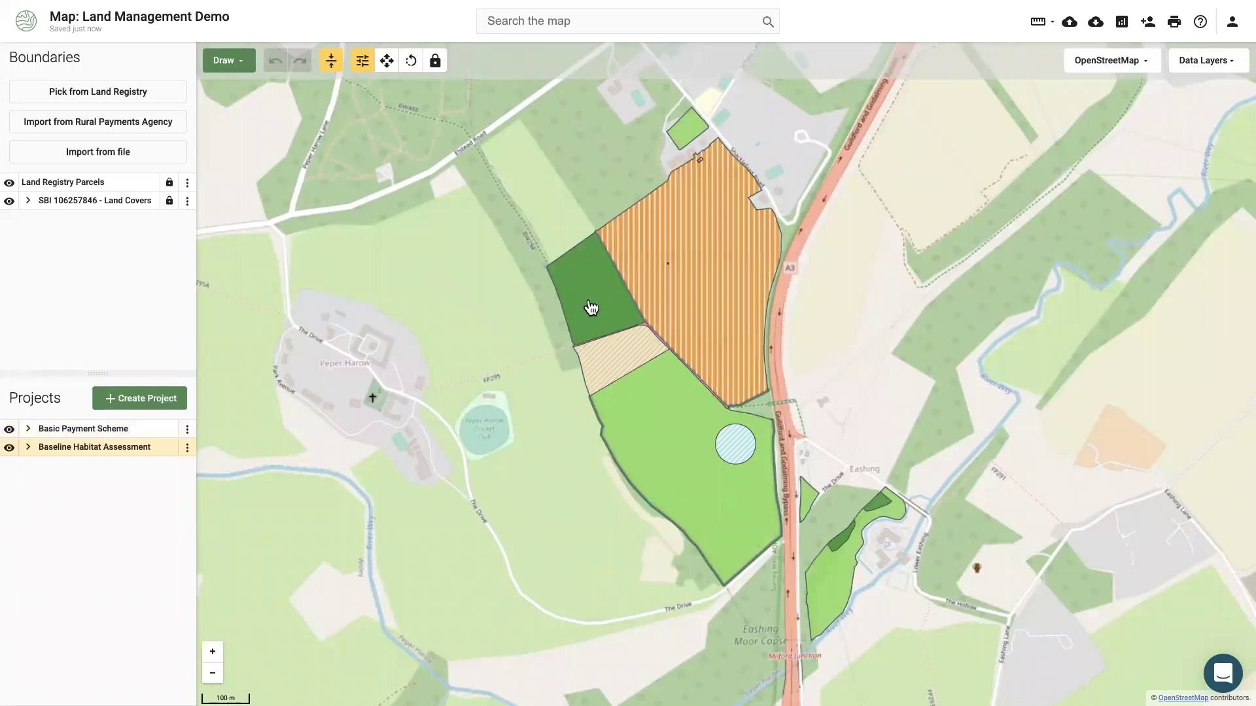
Set the woodland parcel's habitat to w1 Broadleaved mixed and yew woodland.
left_click(591, 308)
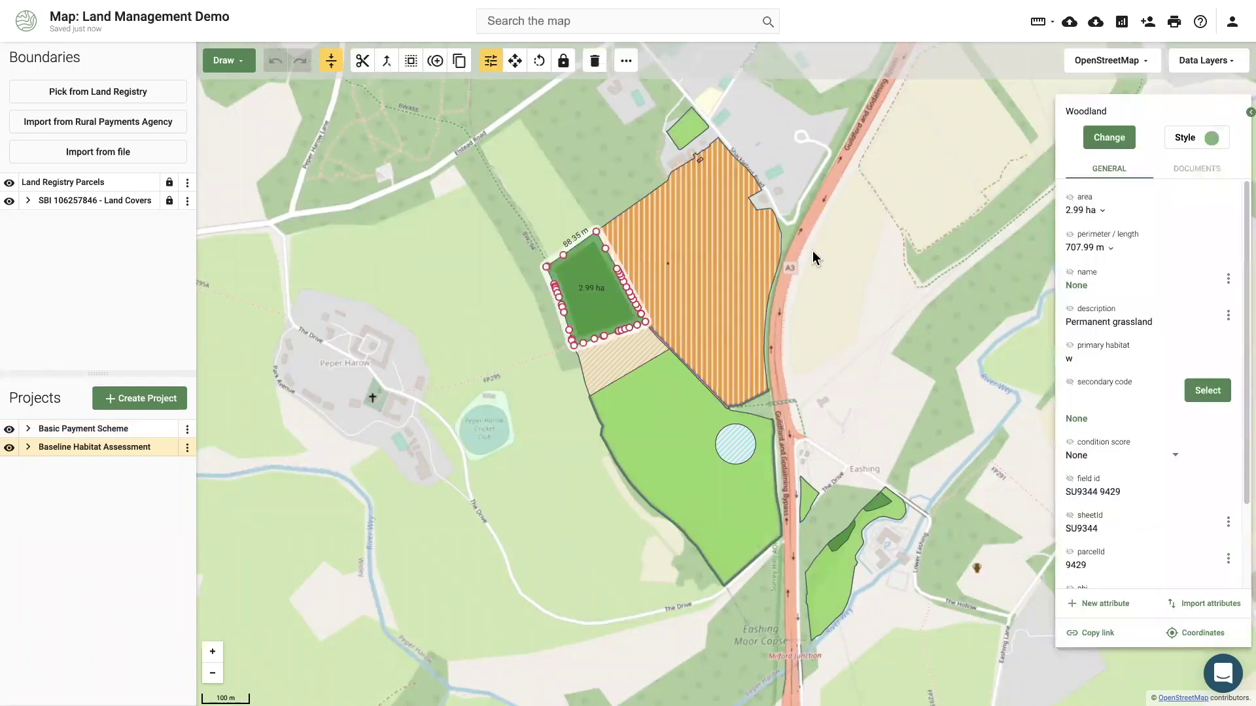
left_click(1092, 145)
type("broad")
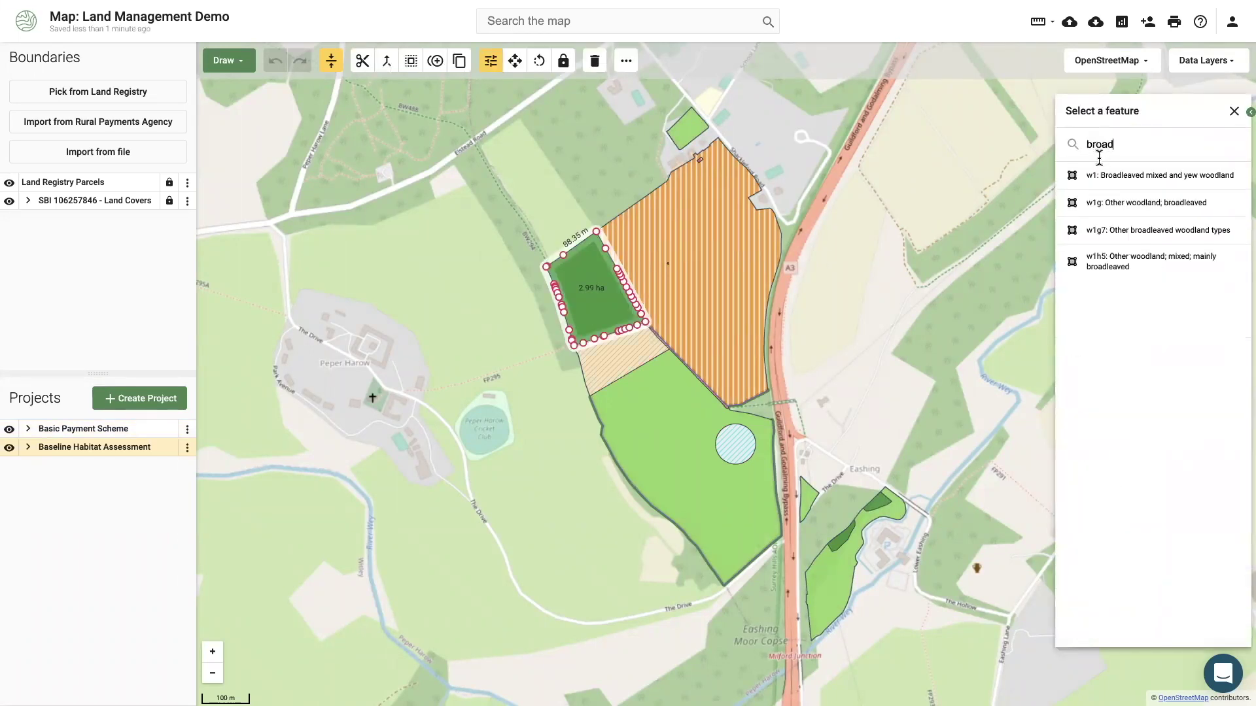
left_click(1110, 176)
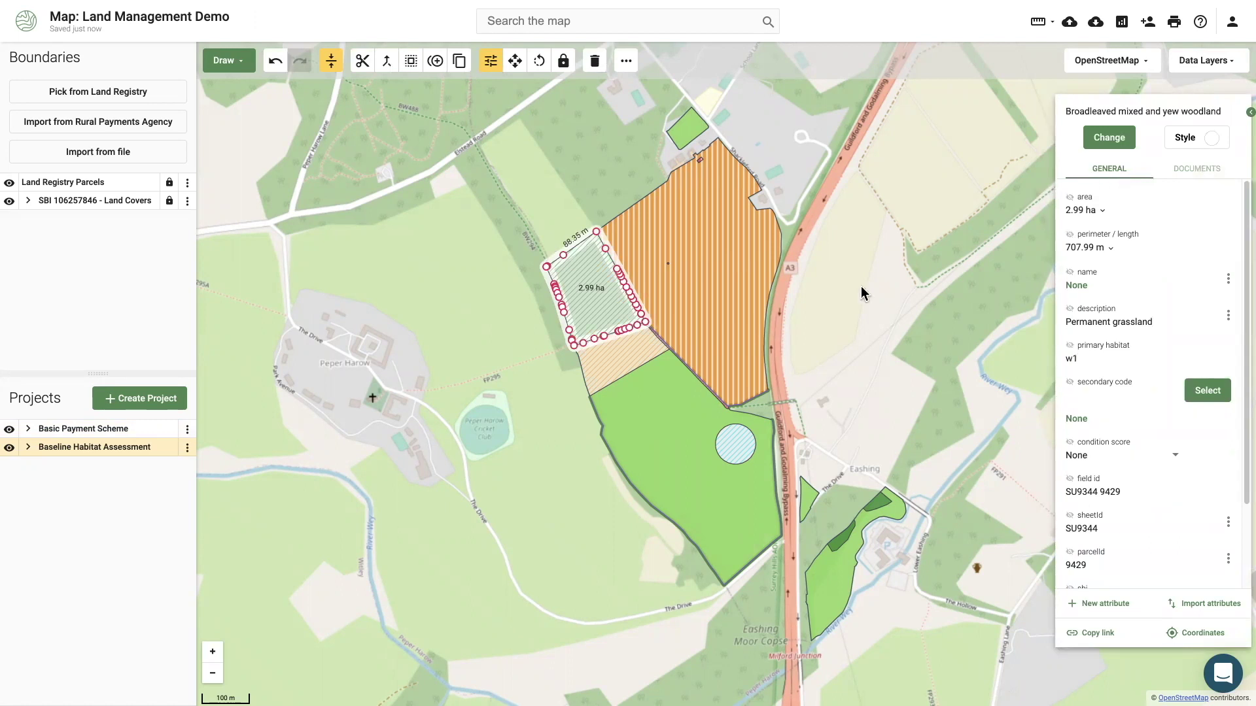
Draw a boundary line and buffer it 6 m on side two, subtracting from the neighbouring field.
left_click(631, 365)
scroll(610, 364, "up", 3)
scroll(626, 411, "up", 2)
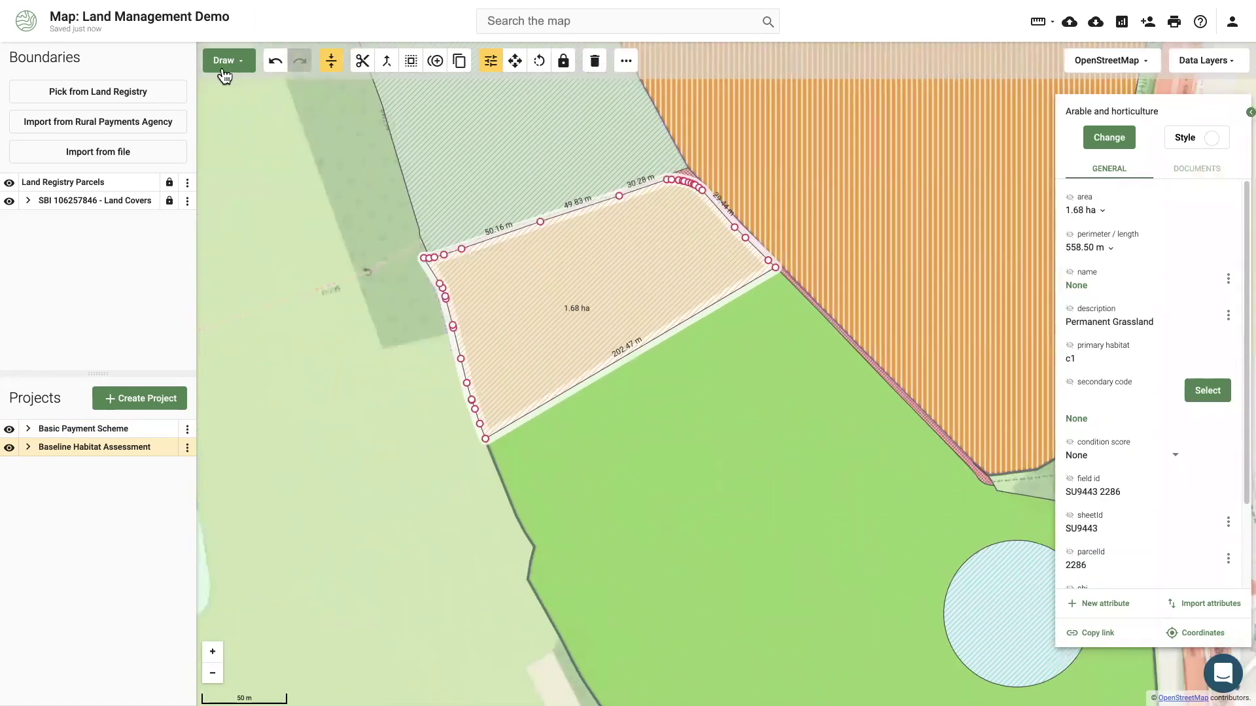
left_click(226, 62)
left_click(484, 439)
left_click(776, 270)
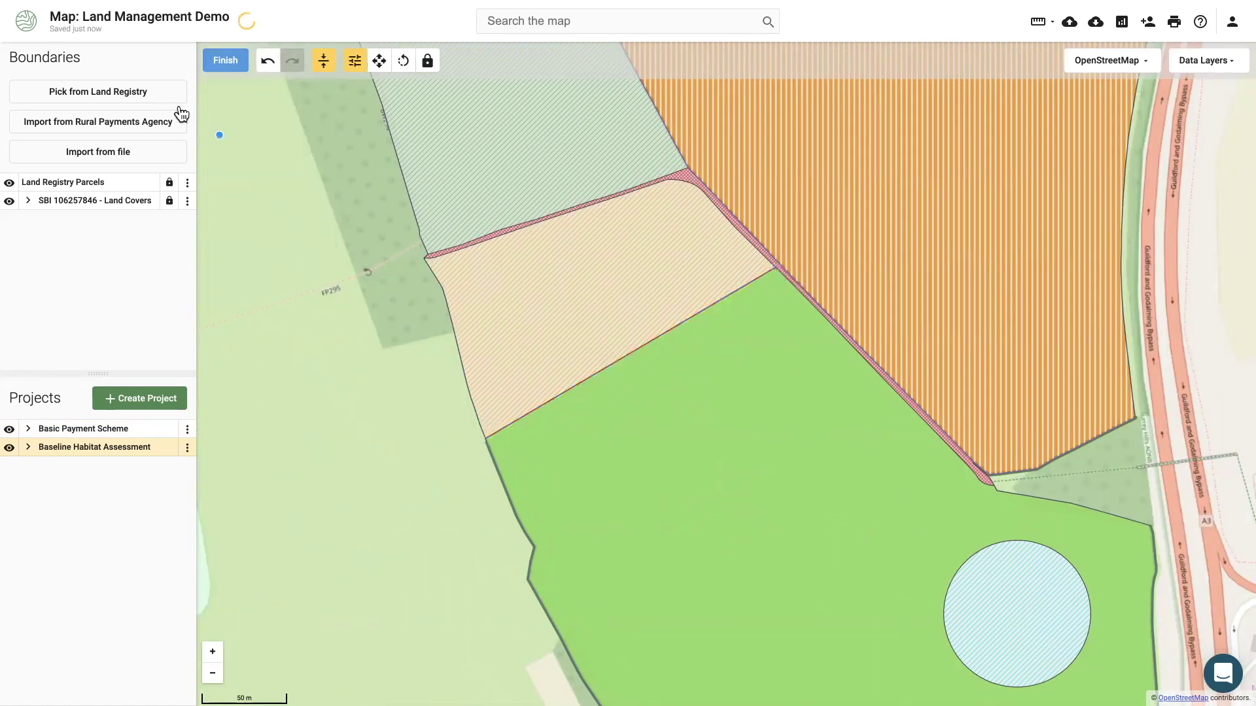
left_click(410, 61)
left_click(425, 198)
left_click(348, 210)
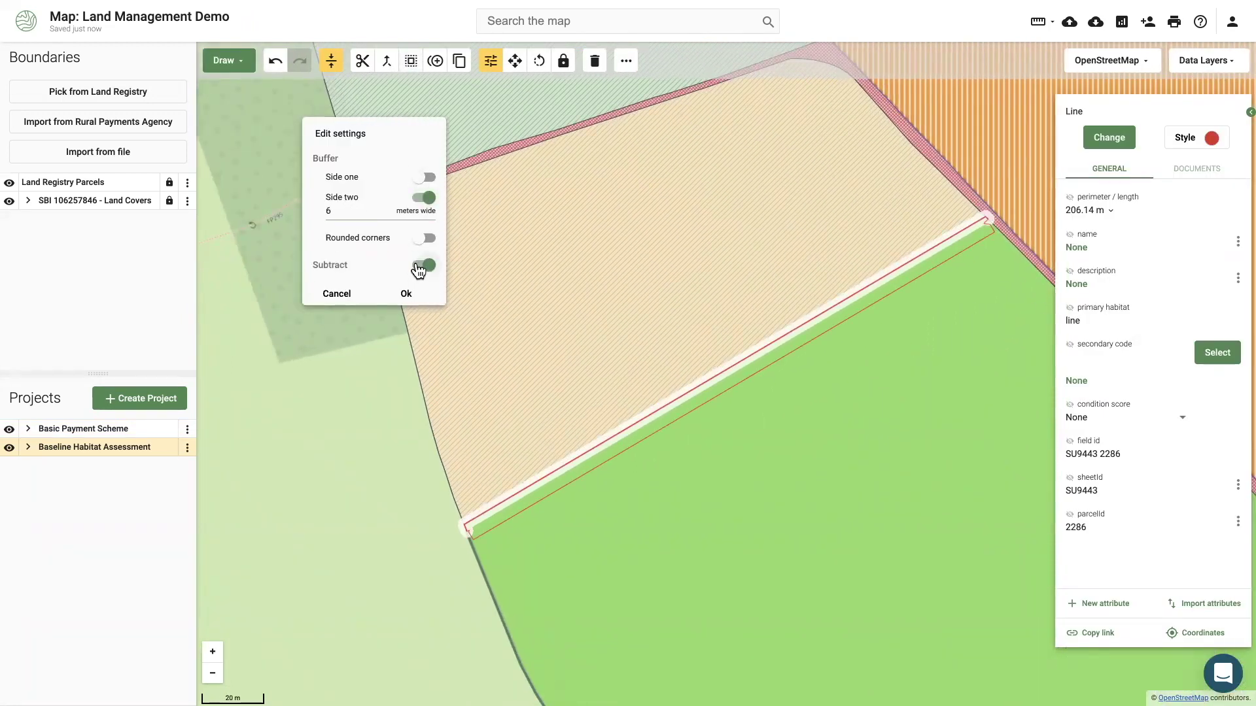
left_click(406, 293)
Set the new strip to c1a Arable field margins and zoom to the assessment's extent.
left_click(1109, 138)
type("c1a")
left_click(1107, 177)
left_click(187, 448)
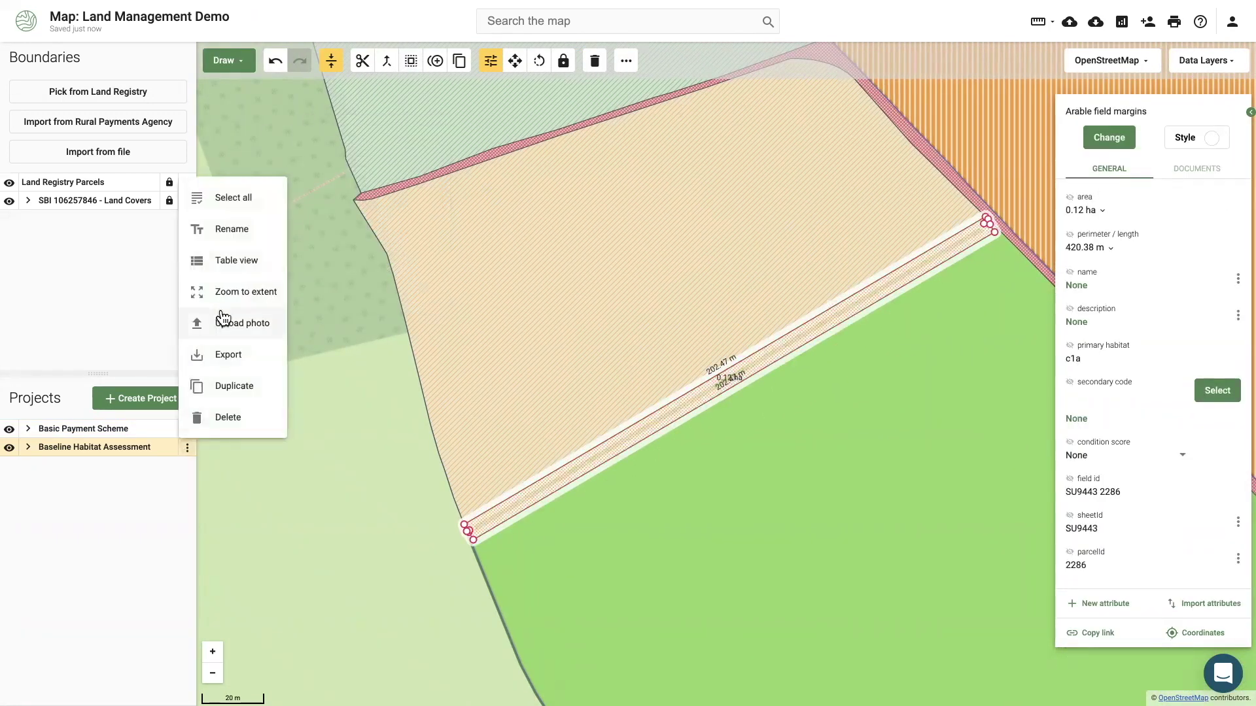
left_click(252, 289)
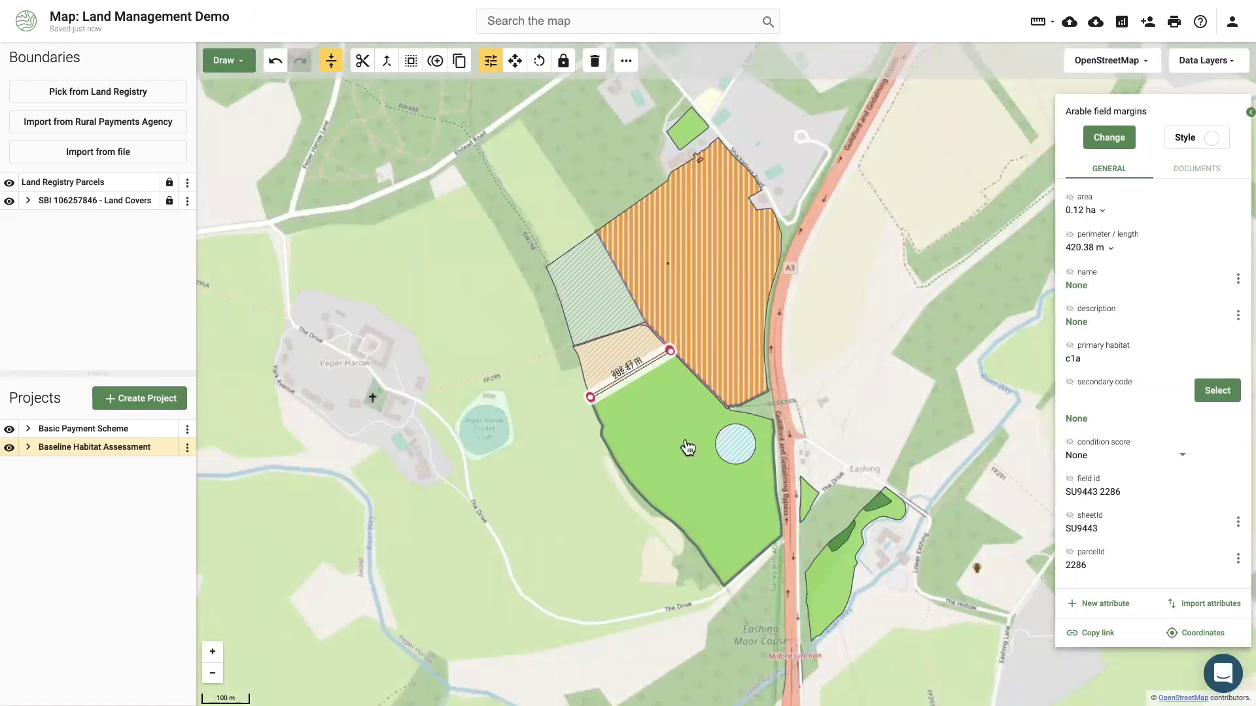
Give the large 11.28 ha grassland field the secondary code 59: Cattle grazed.
left_click(686, 446)
left_click(1209, 394)
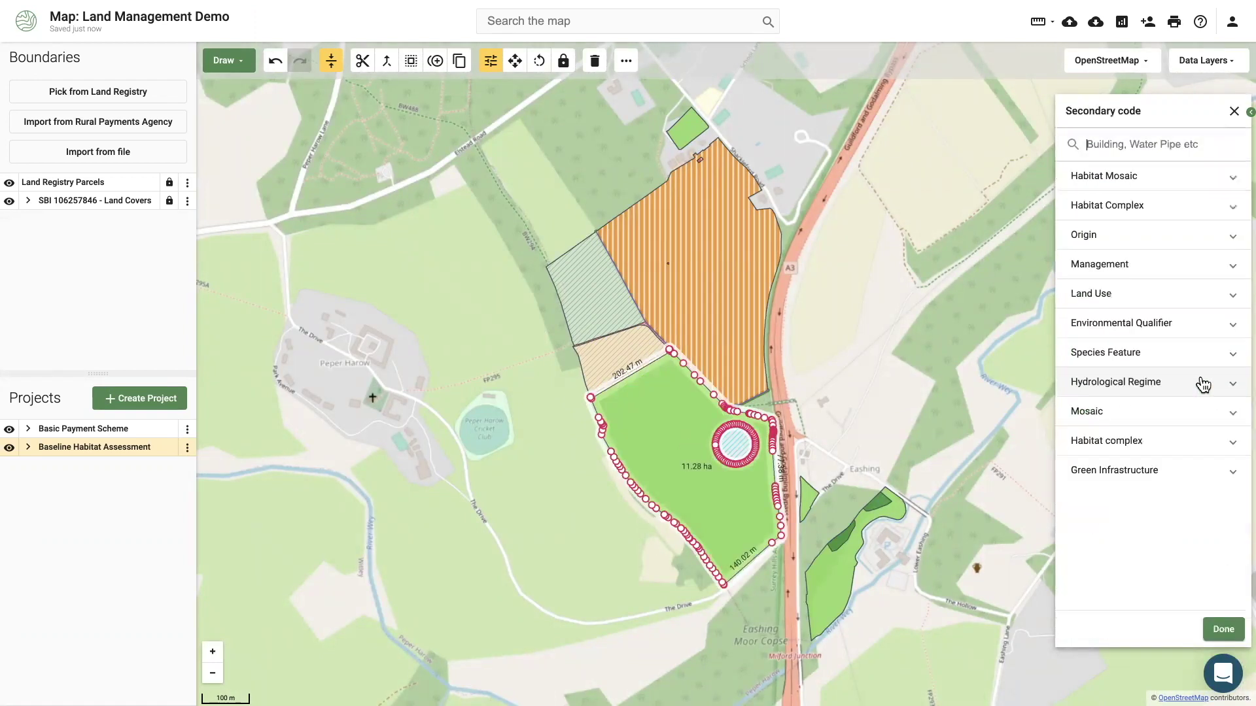
type("cattle")
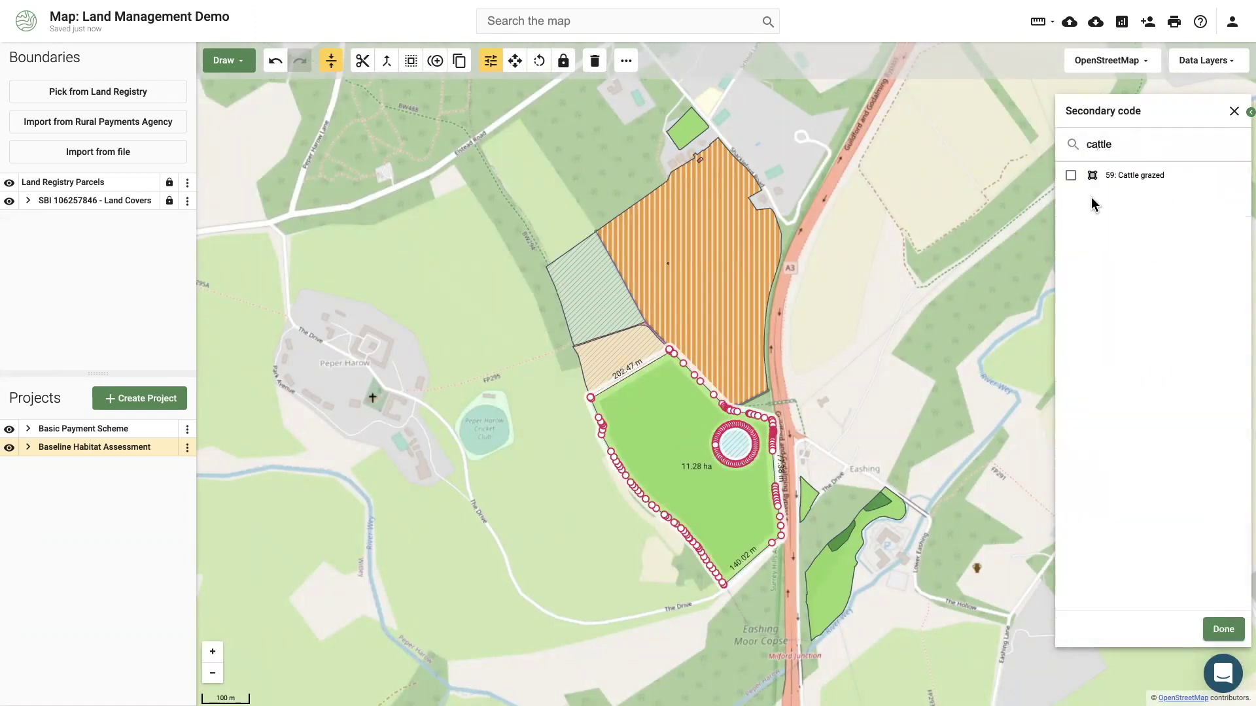
left_click(1071, 176)
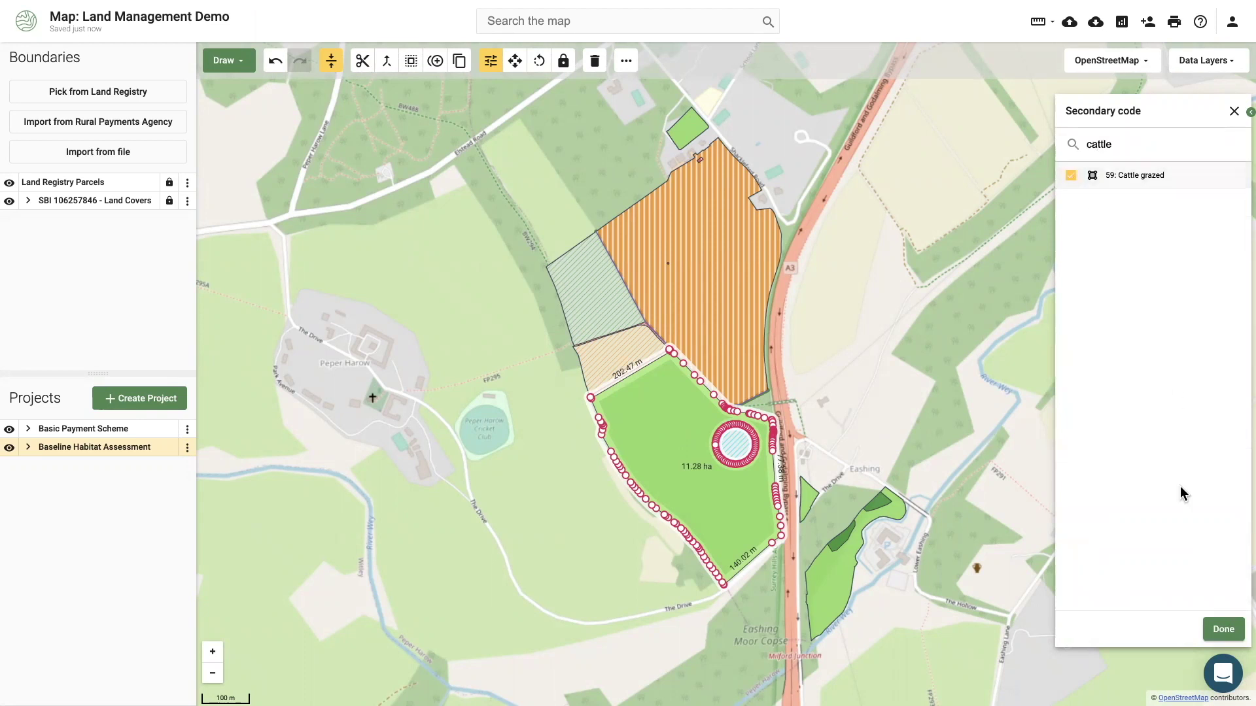
left_click(1222, 630)
Give the small field near Eashing the secondary code 120: Wet.
left_click(822, 595)
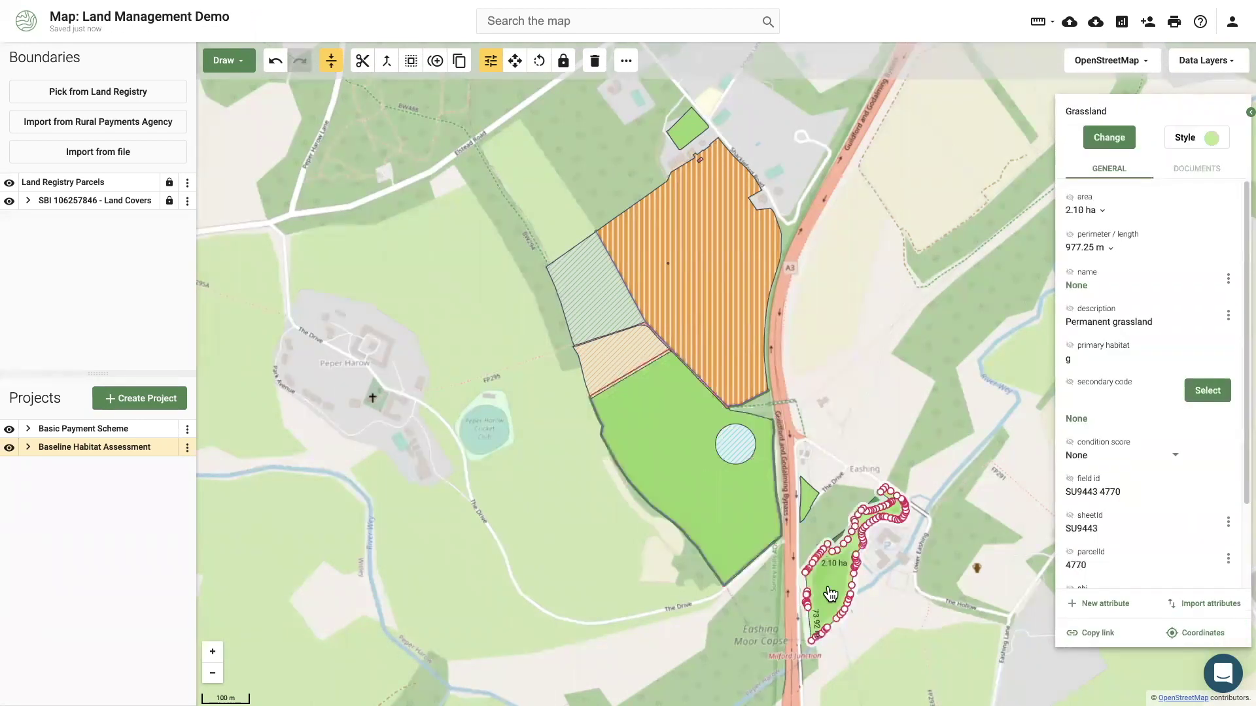
left_click(1219, 392)
type("wet")
left_click(1135, 205)
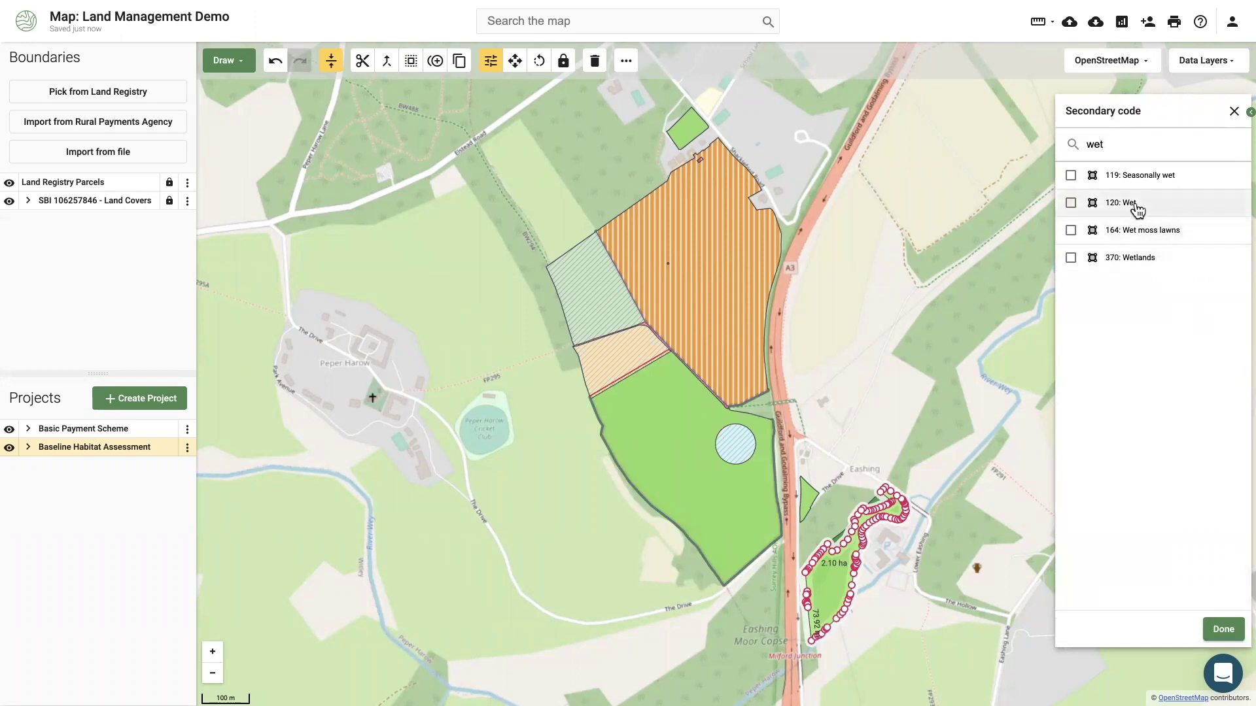
left_click(1229, 631)
left_click(833, 446)
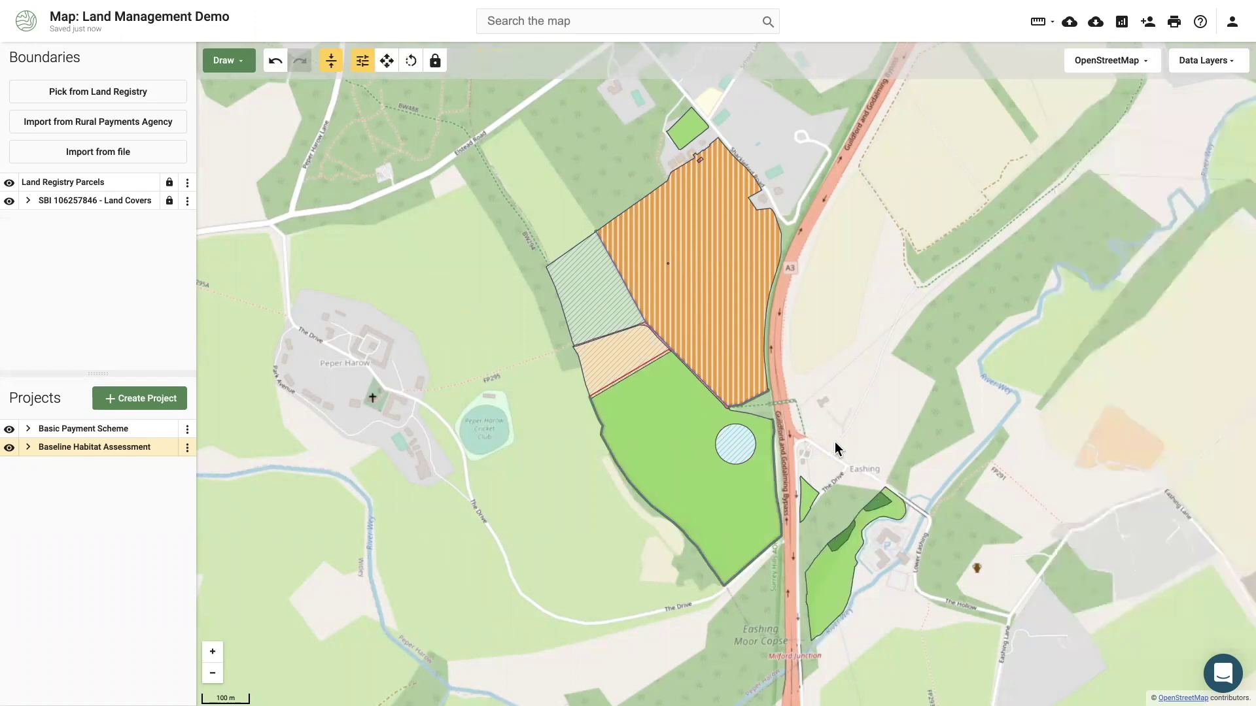
Share the map with a collaborator's e-mail address as an Editor.
left_click(1147, 21)
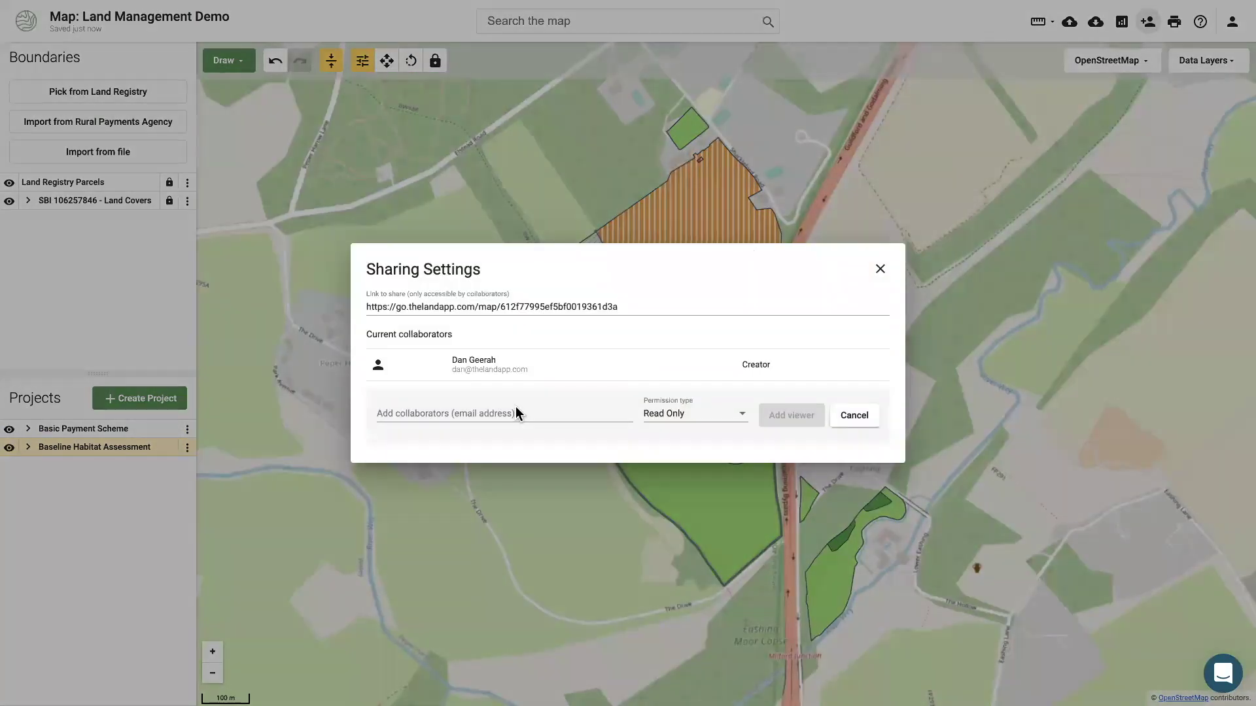
left_click(516, 412)
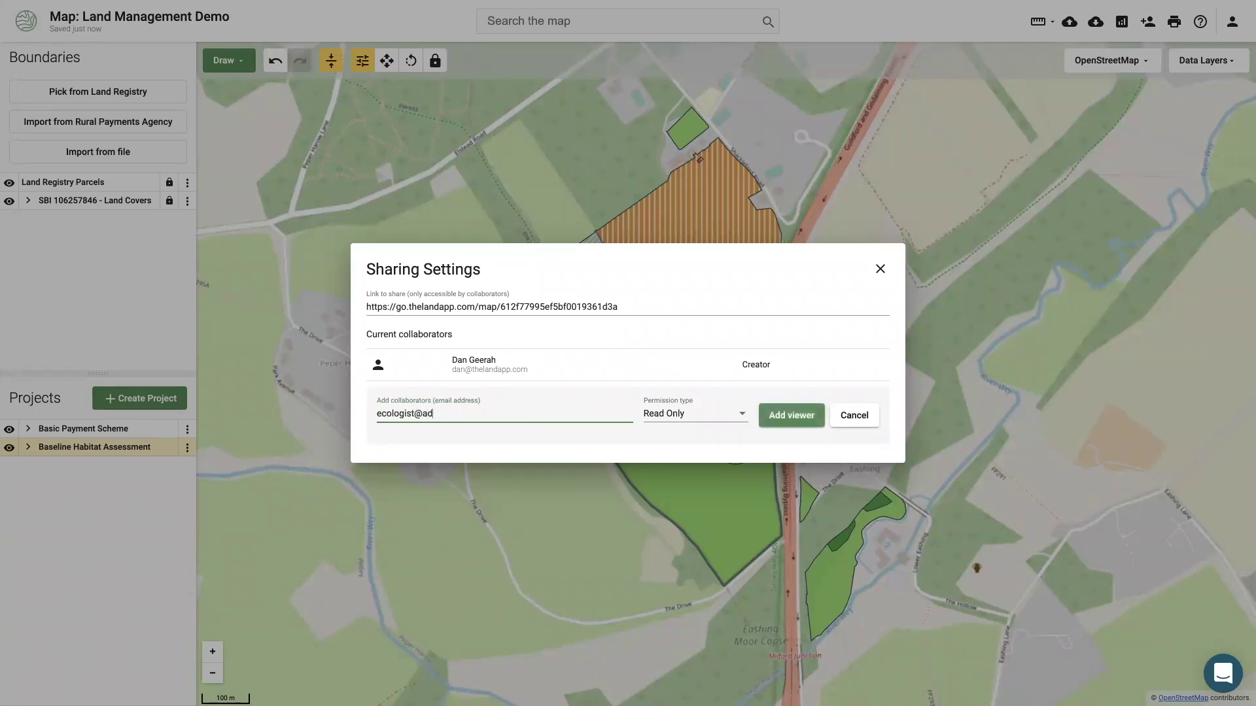
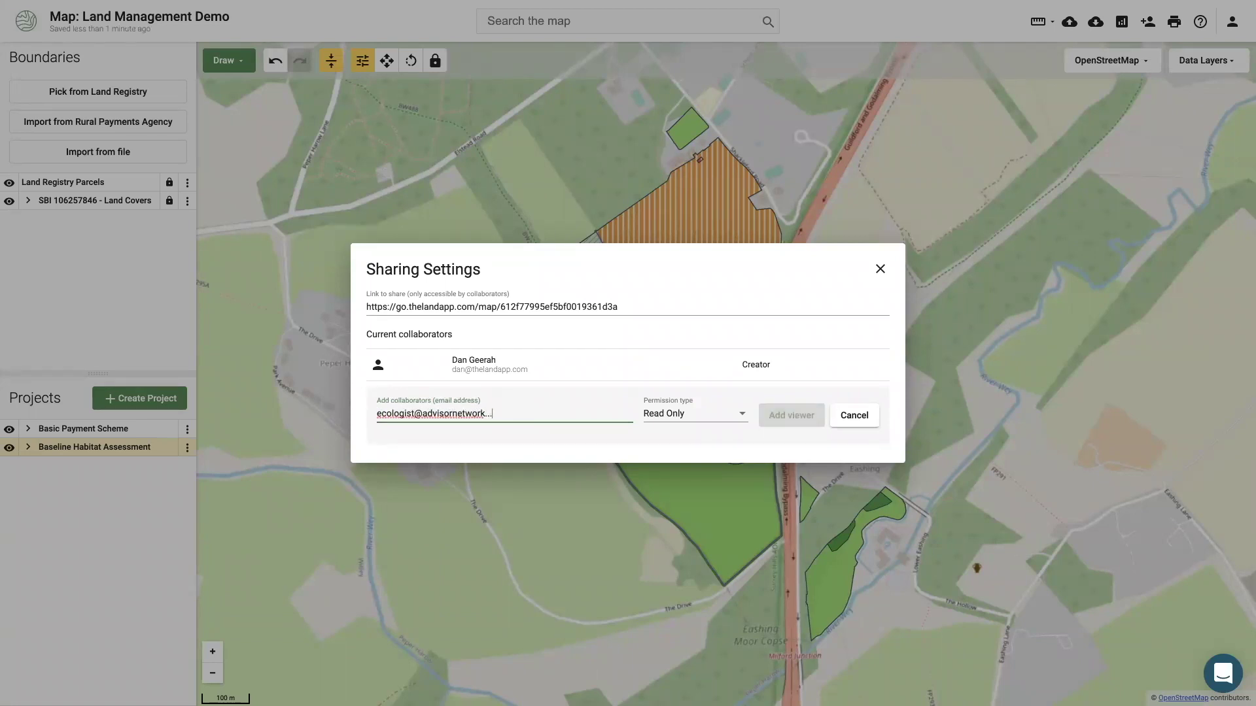
left_click(681, 422)
left_click(682, 440)
left_click(506, 413)
key("BackSpace")
key("BackSpace")
left_click(803, 415)
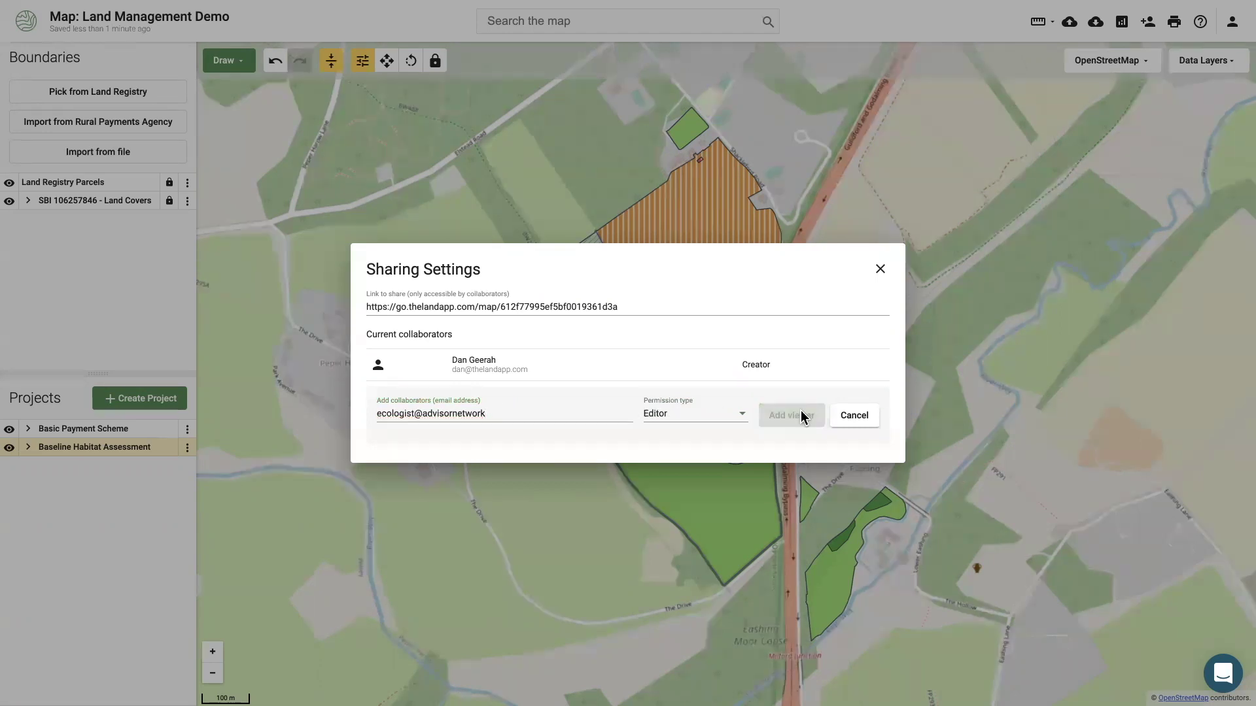
Set the Eashing field to Purple moor grass and rush pastures in Good condition.
left_click(843, 432)
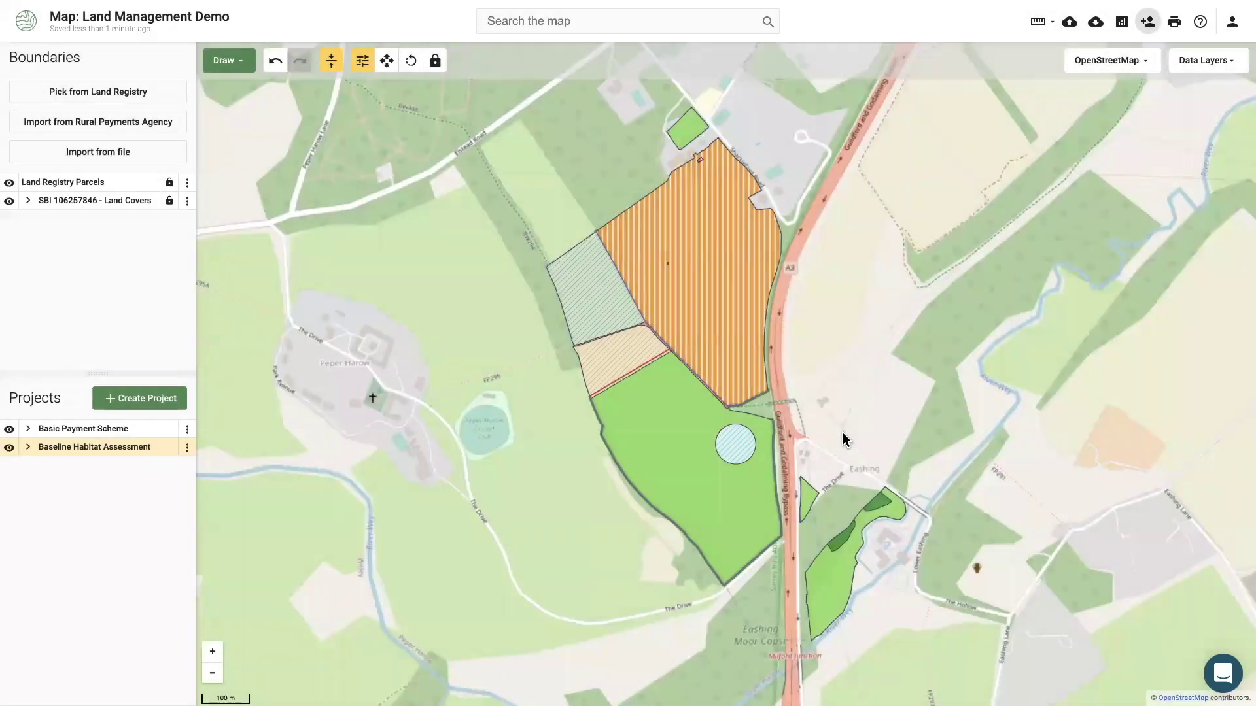
left_click(834, 574)
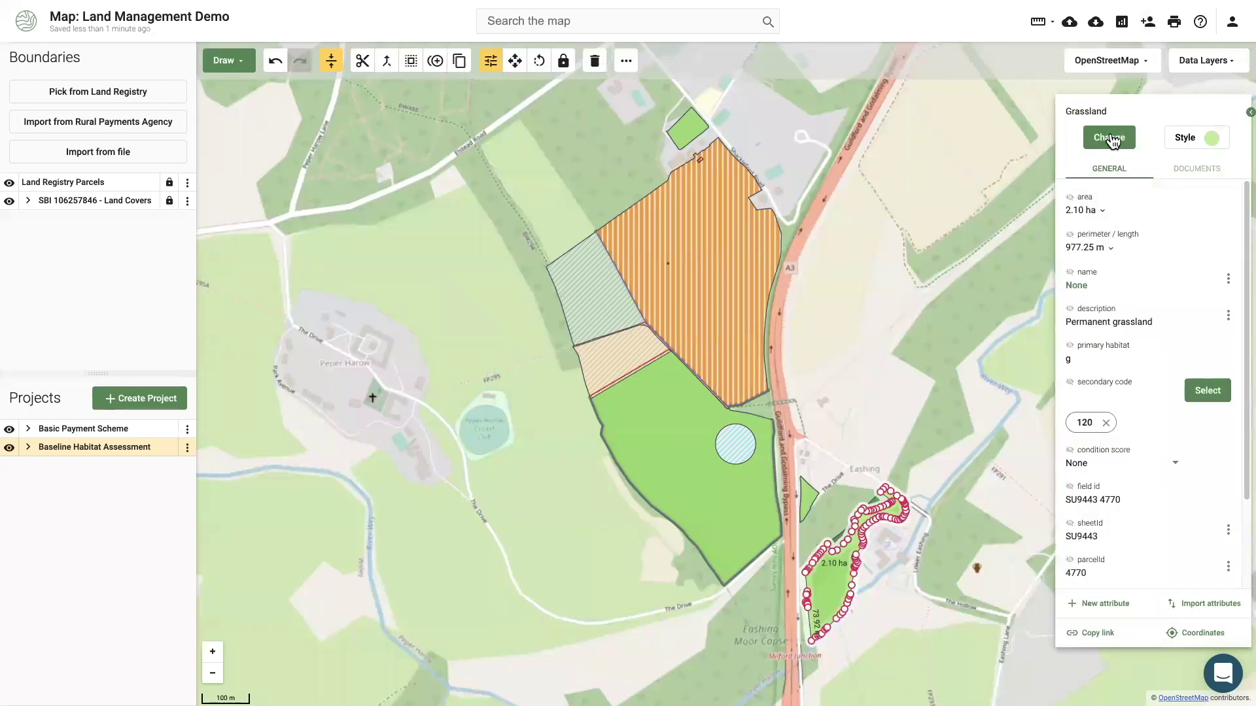
left_click(1112, 138)
type("purp")
left_click(1115, 171)
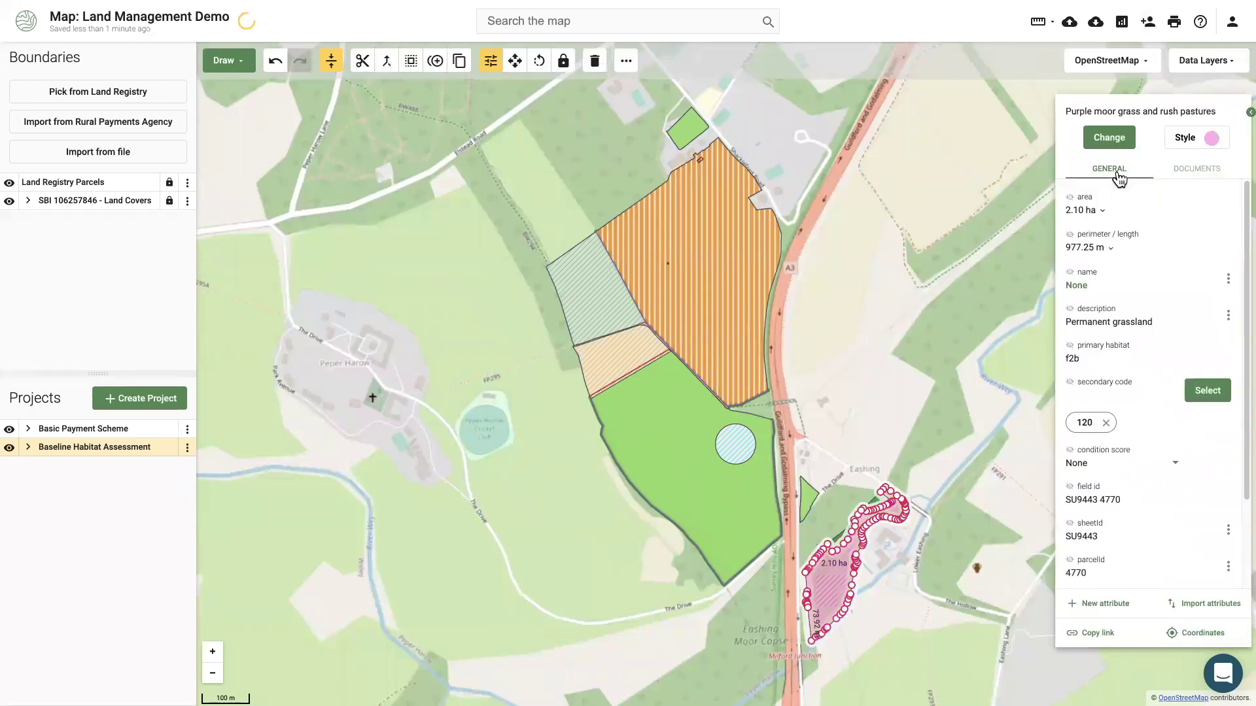
left_click(1076, 463)
left_click(1112, 492)
Set the large green field to Neutral grassland in Moderate condition.
left_click(695, 483)
left_click(1109, 138)
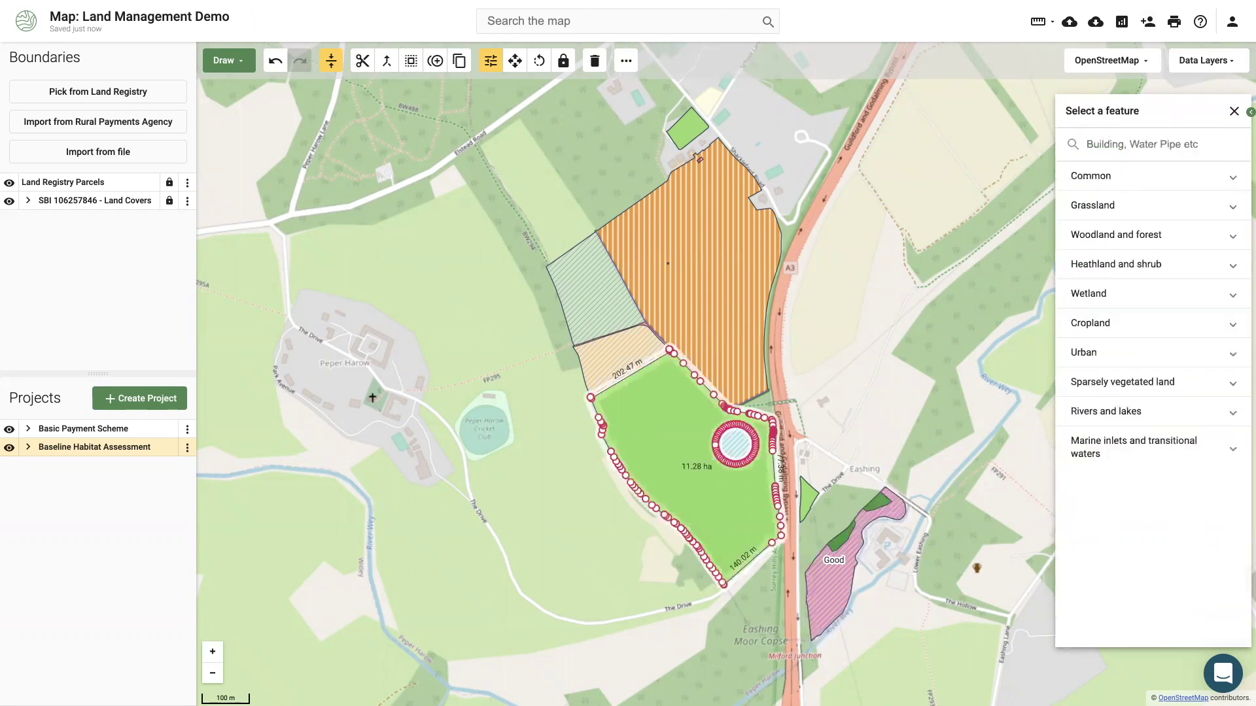
left_click(1112, 183)
left_click(1115, 465)
left_click(1114, 545)
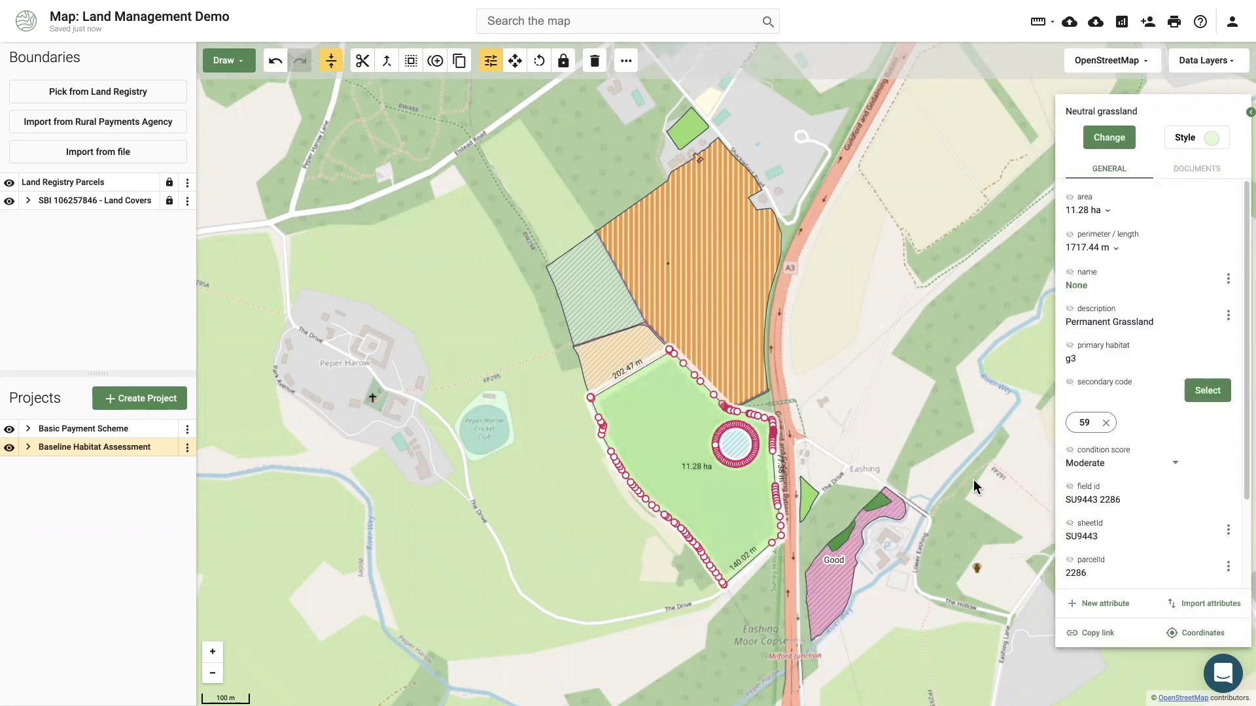
left_click(539, 509)
Rate the clover leys field Moderate and the woodland parcel Good.
left_click(731, 217)
left_click(1072, 457)
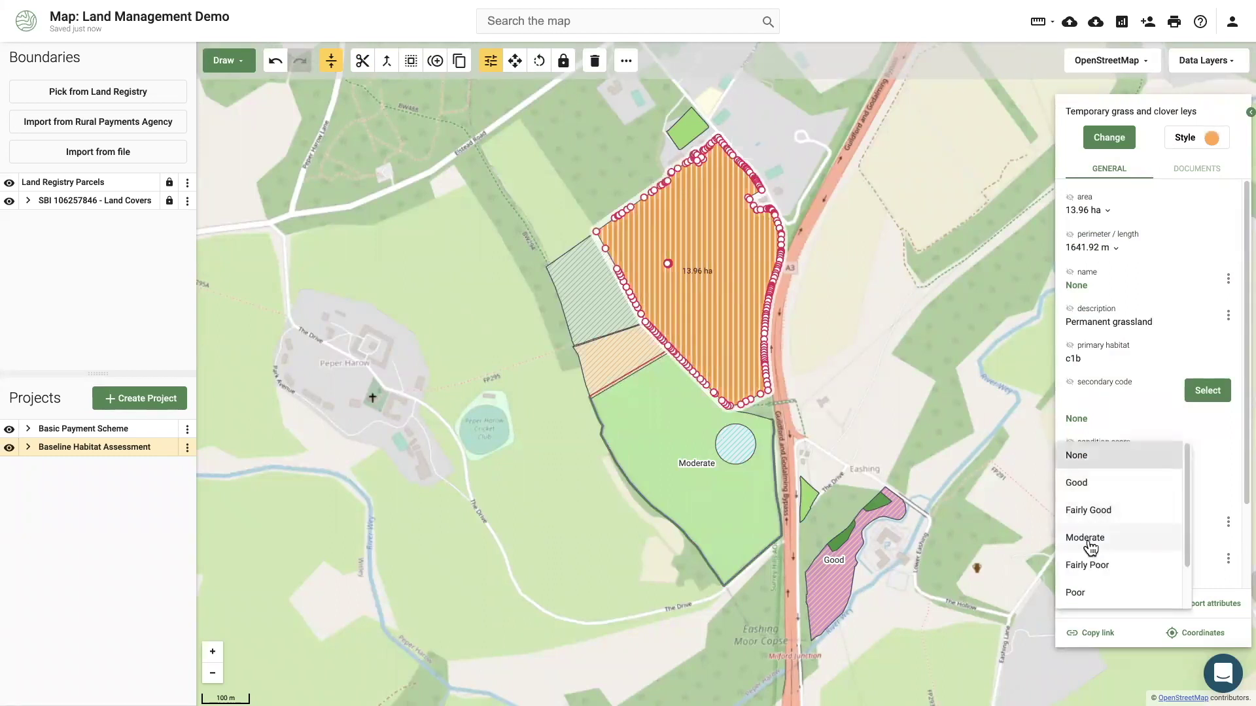
left_click(1090, 538)
left_click(627, 320)
left_click(1089, 455)
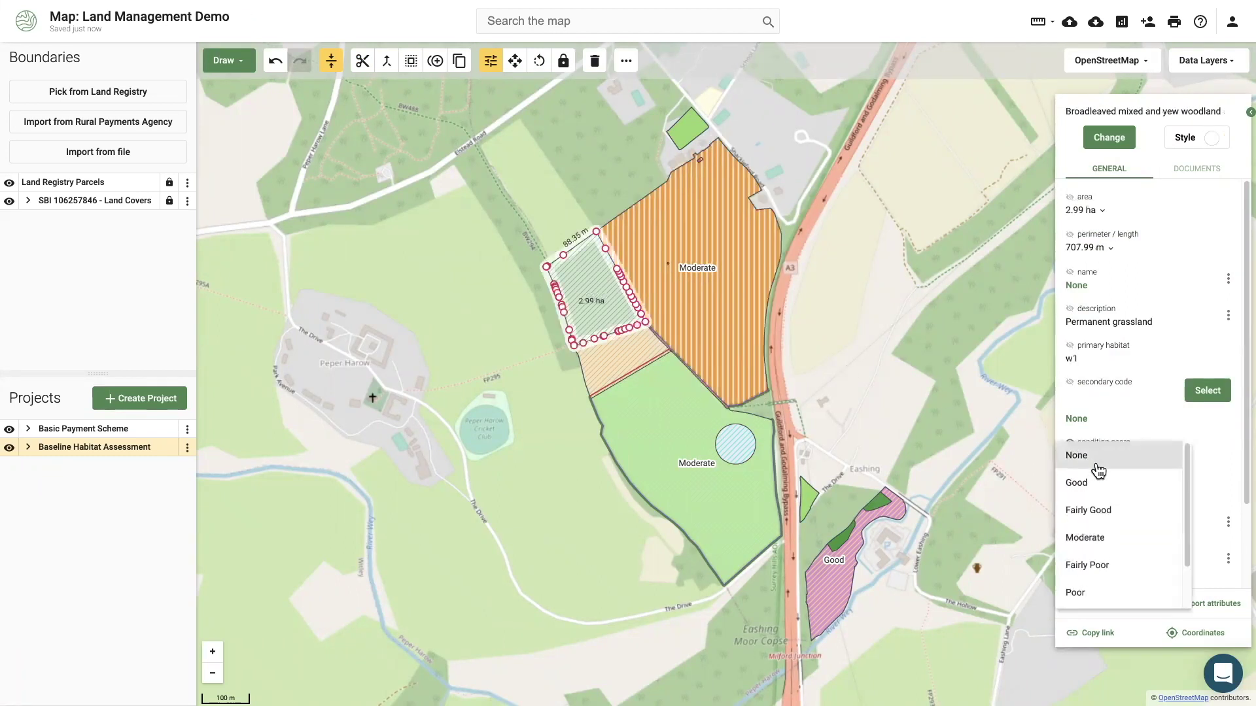
left_click(1089, 482)
left_click(457, 492)
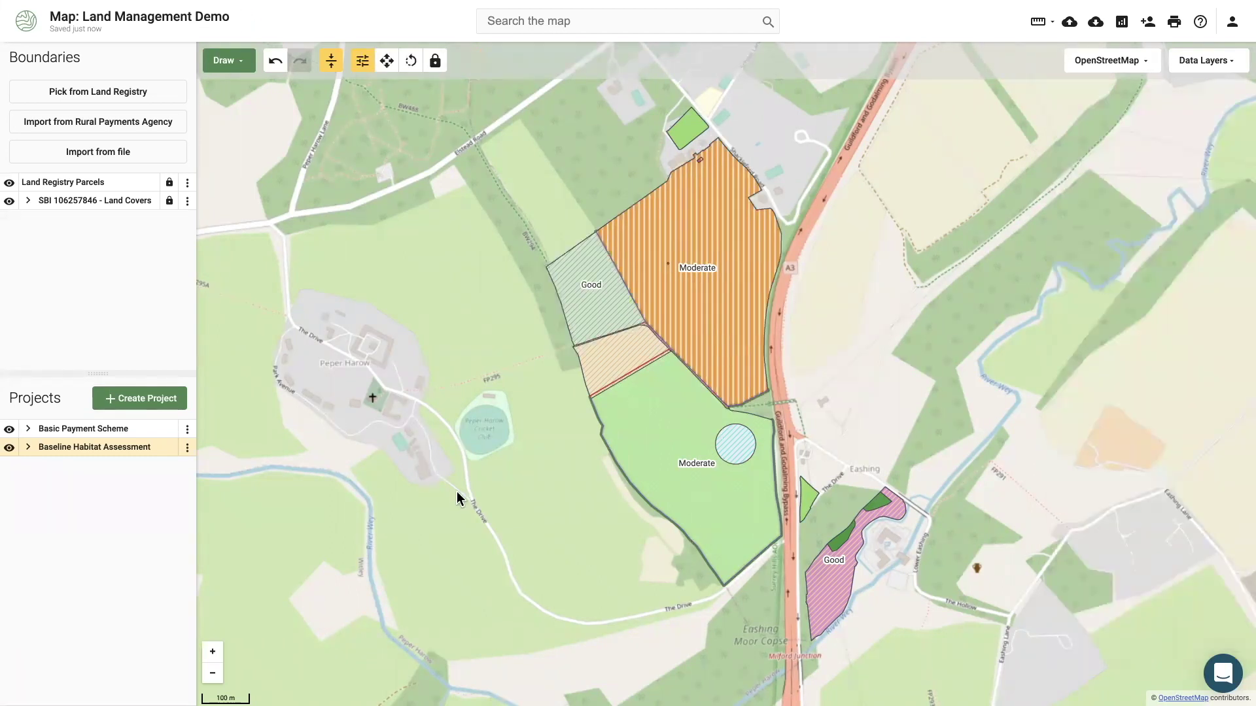
Show the Baseline Habitat Assessment as a table and export it to Excel.
left_click(187, 447)
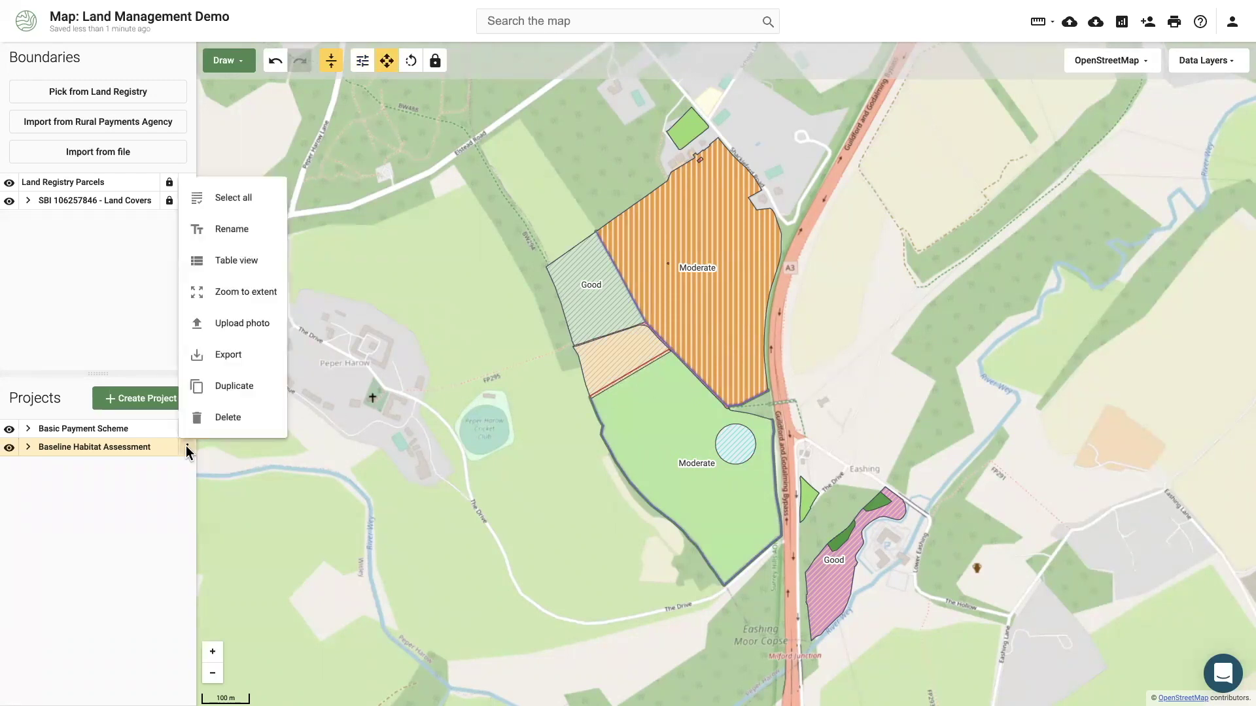
left_click(229, 259)
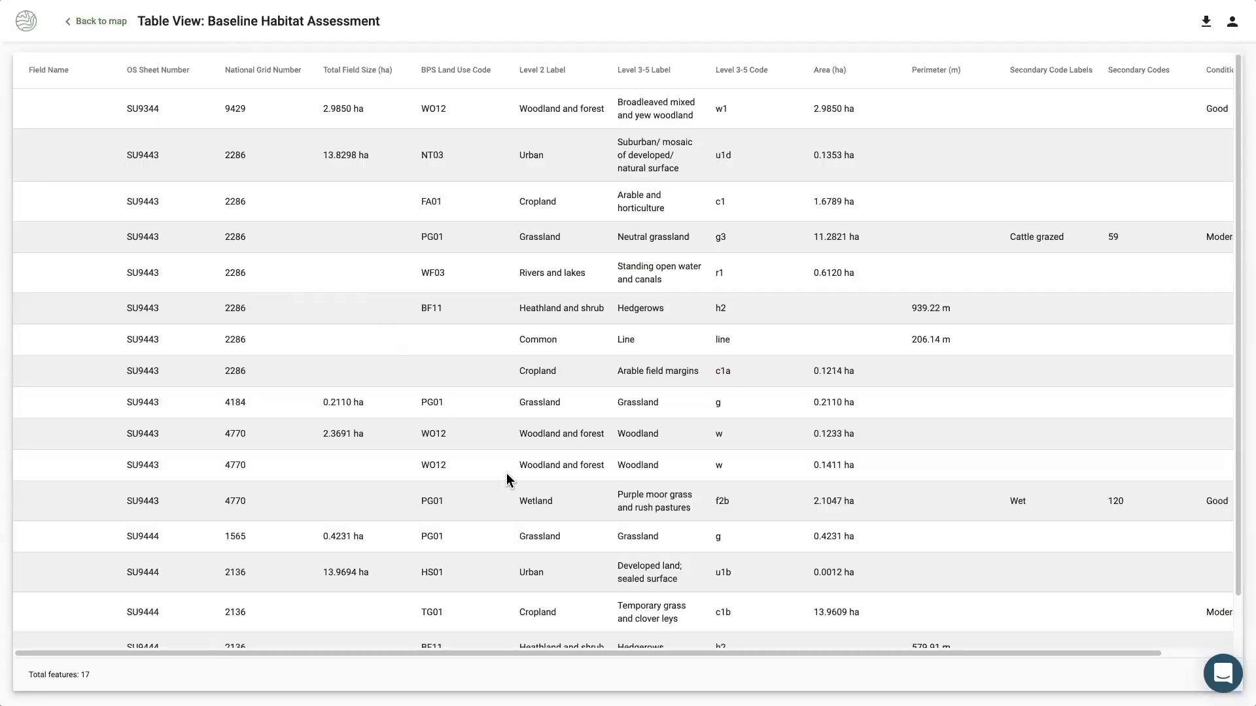
scroll(511, 650, "right", 2)
scroll(563, 589, "down", 1)
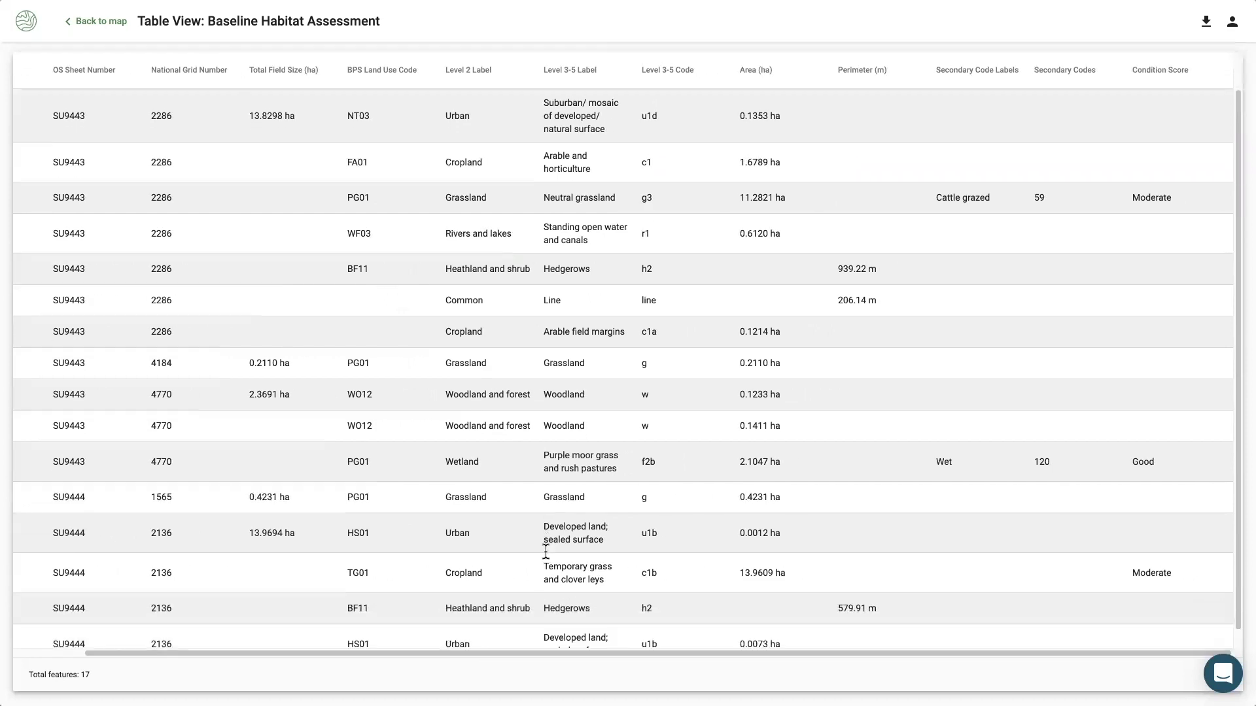
left_click(1207, 31)
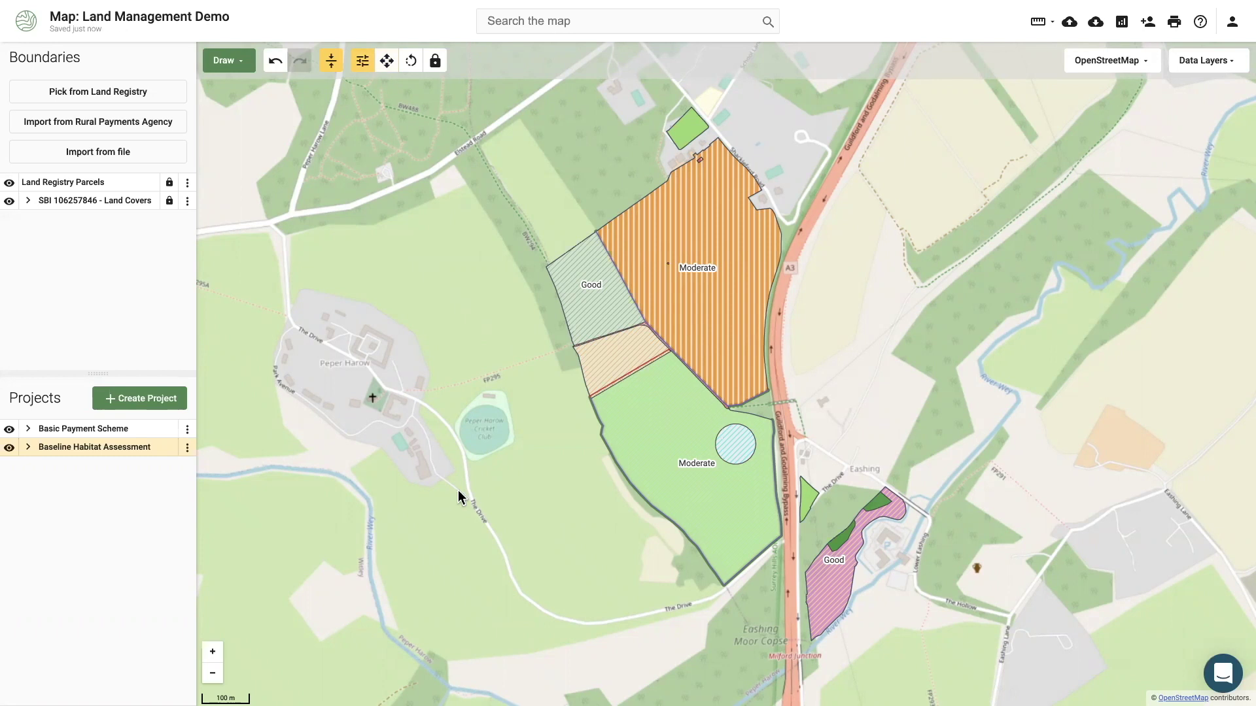
Copy the 1.68 ha peach field into a new Land Management Plan project named 'Land Management Plan'.
left_click(624, 363)
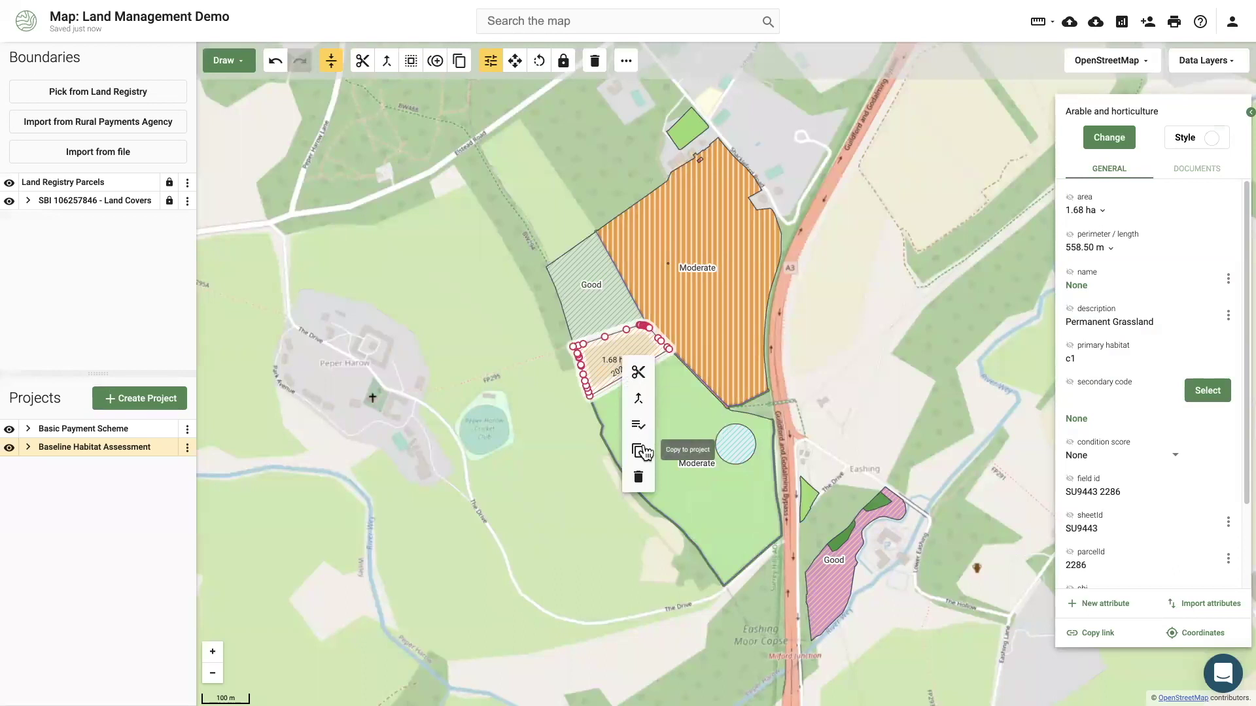
left_click(638, 451)
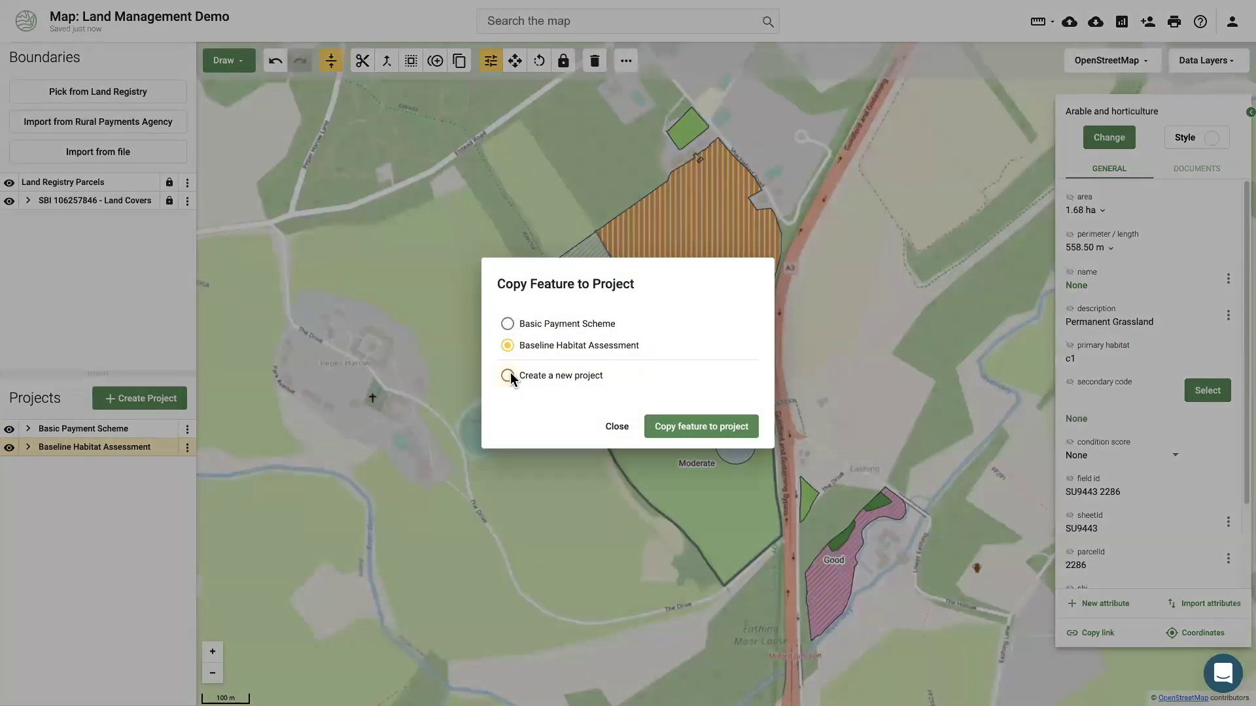
left_click(511, 374)
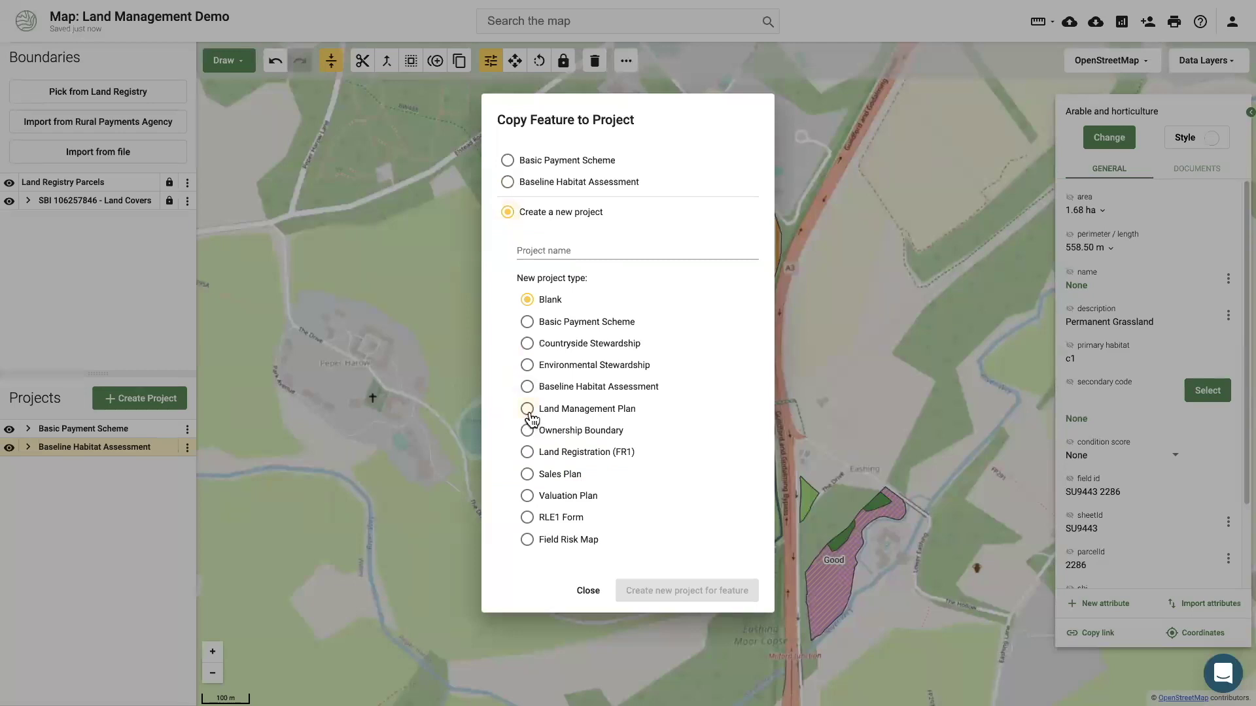
left_click(528, 411)
left_click(556, 252)
type("Land Management Plan")
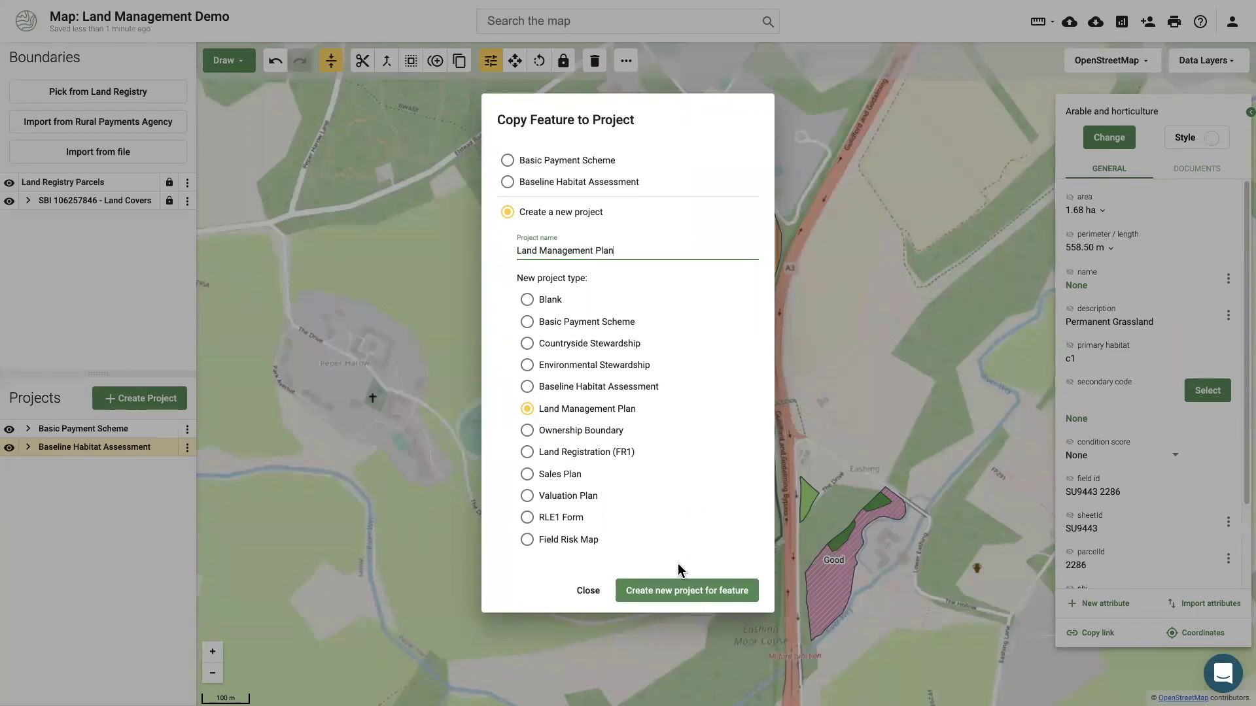
left_click(658, 591)
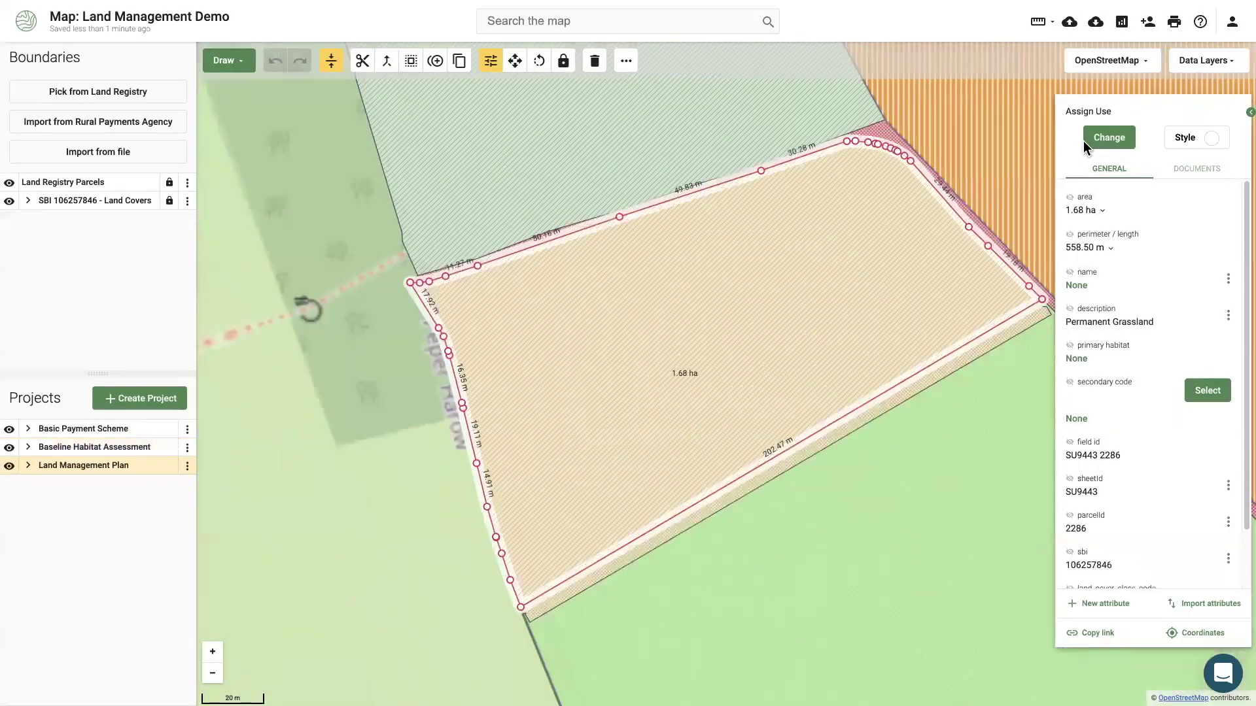
Reclassify the copied field's habitat as h3 Dense scrub.
left_click(1105, 136)
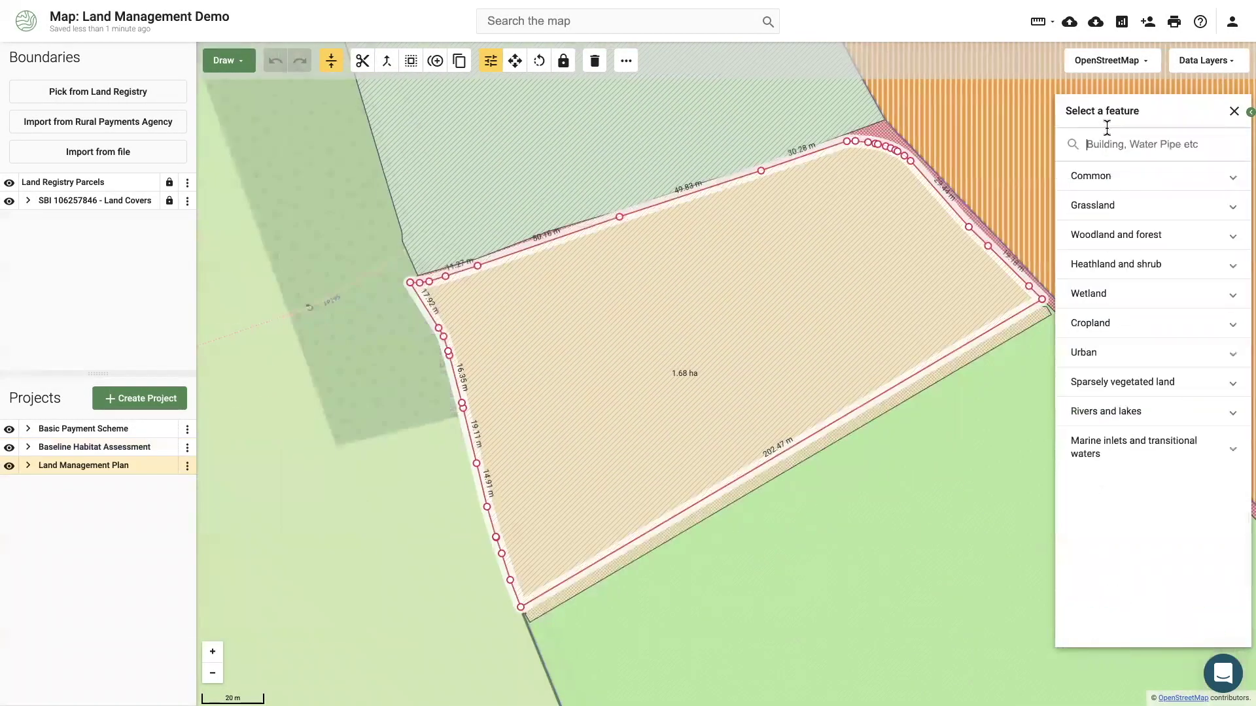
type("scrub")
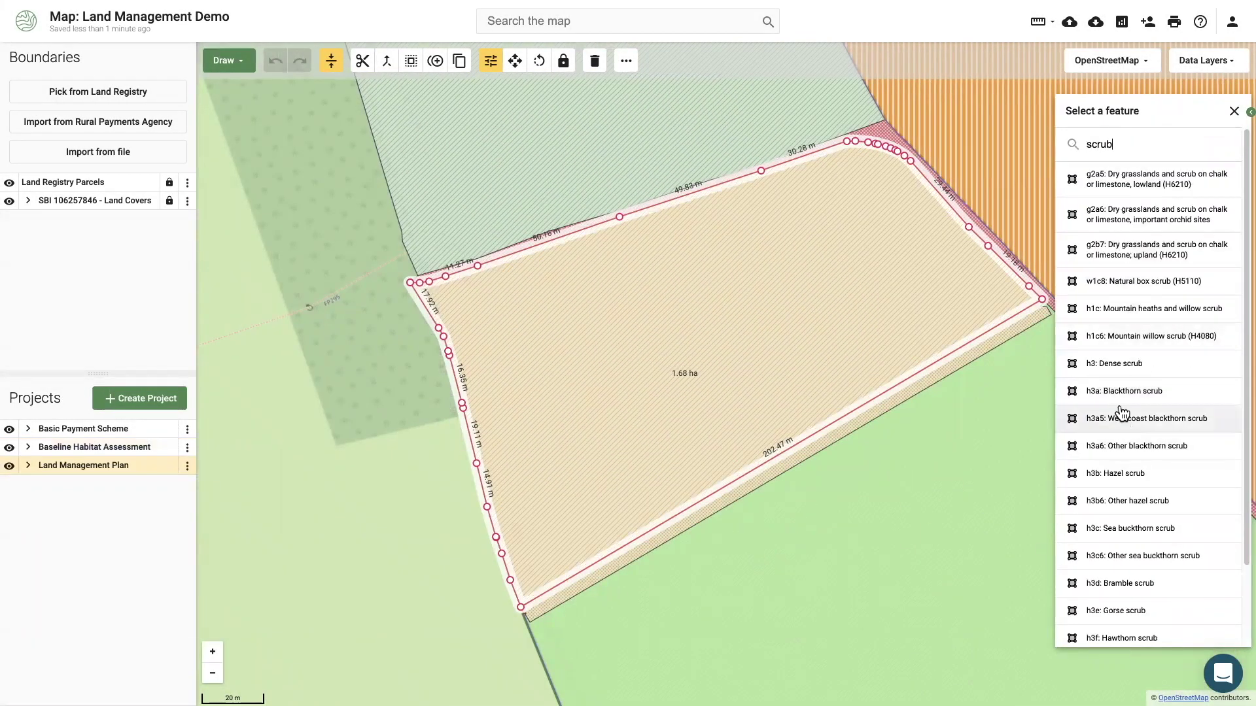
left_click(1114, 364)
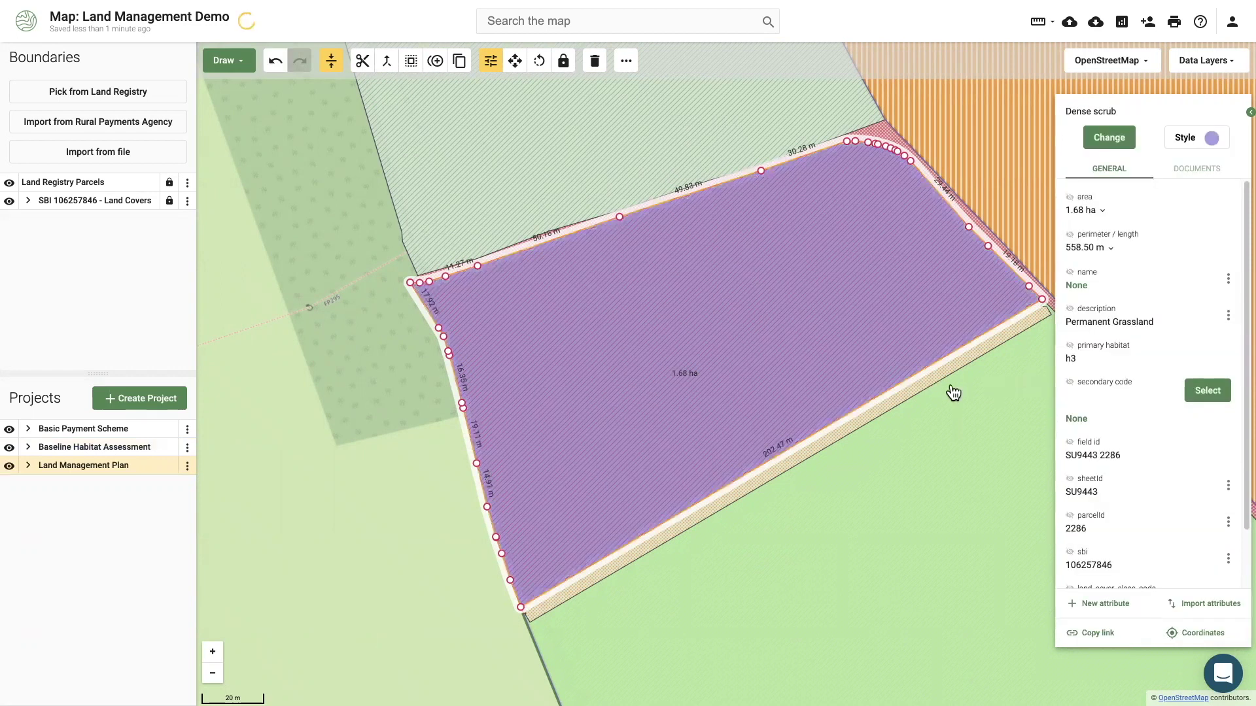
Zoom to the habitat assessment and copy the 0.61 ha pond into the Land Management Plan.
left_click(187, 448)
left_click(245, 289)
left_click(735, 450)
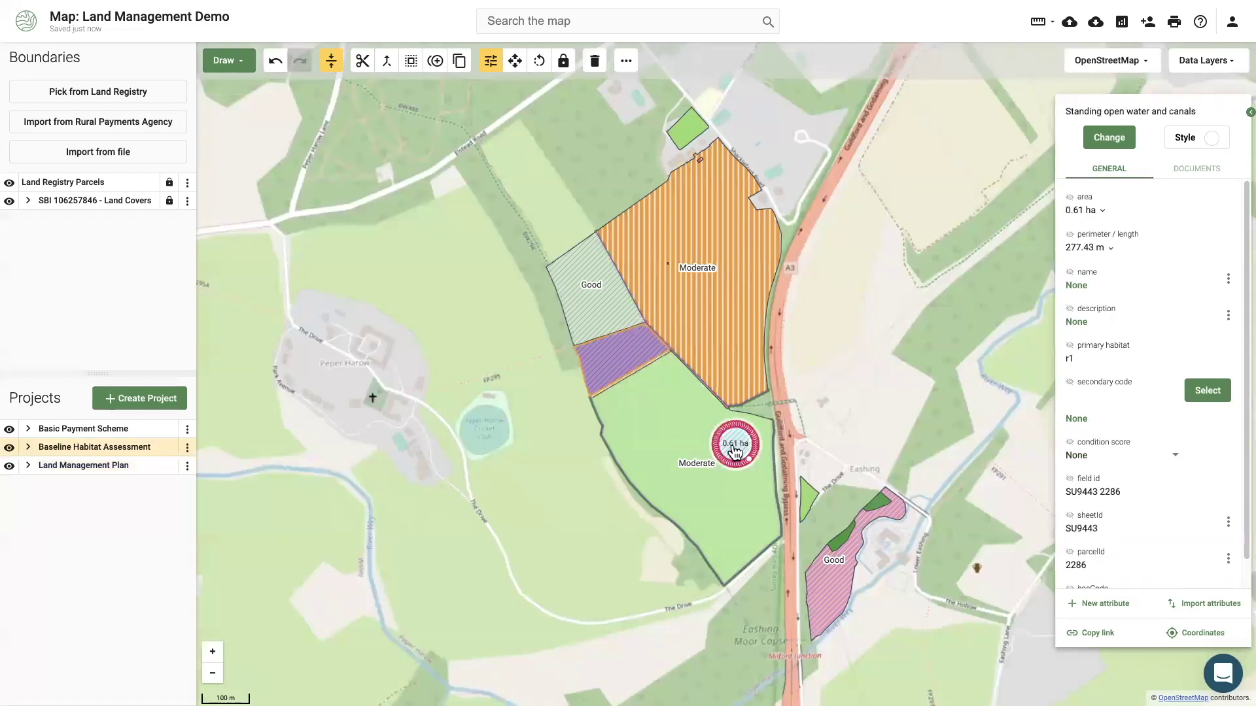
right_click(735, 449)
left_click(751, 537)
left_click(508, 361)
left_click(677, 440)
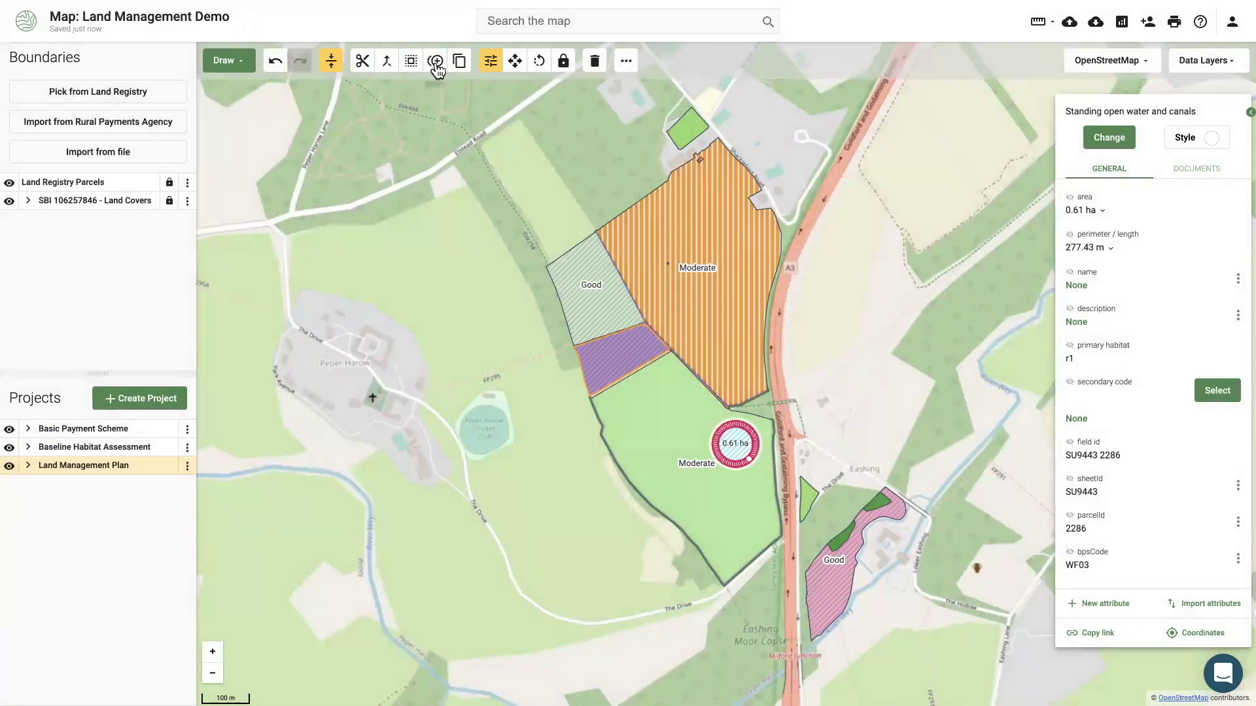
Buffer the pond by 10 m on one side with Subtract on, as c1a Arable field margins.
left_click(436, 68)
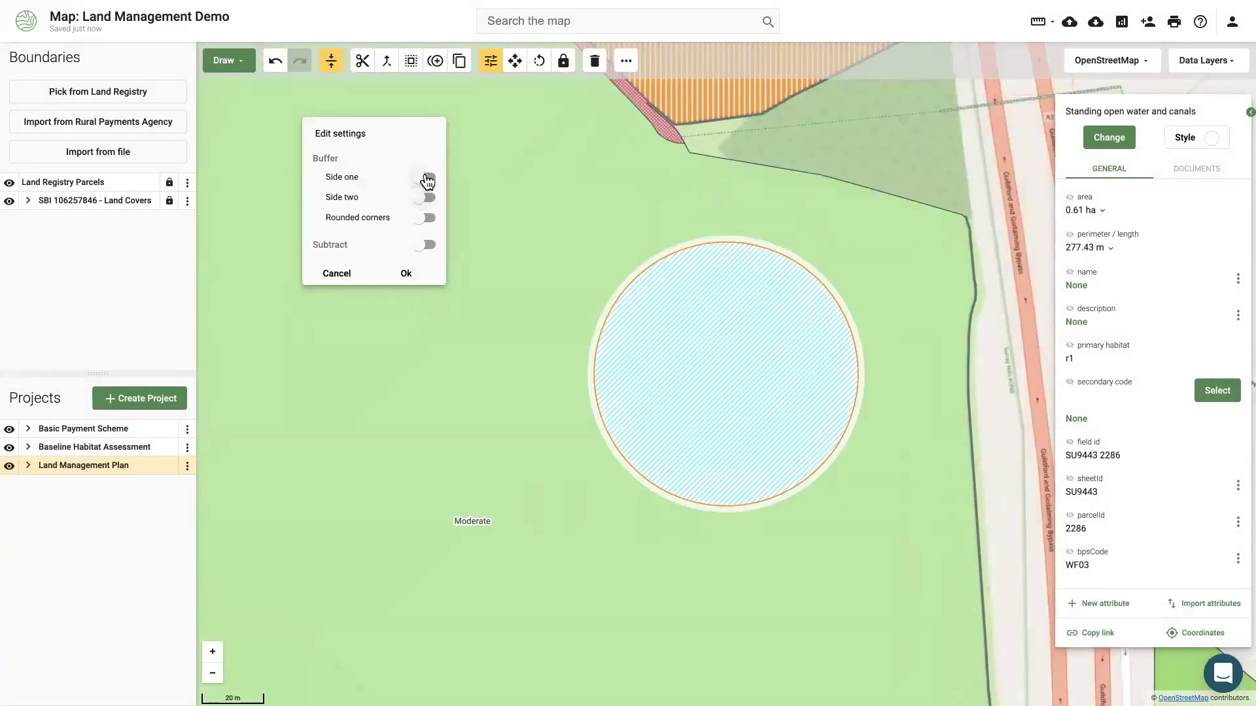
left_click(429, 179)
type("10")
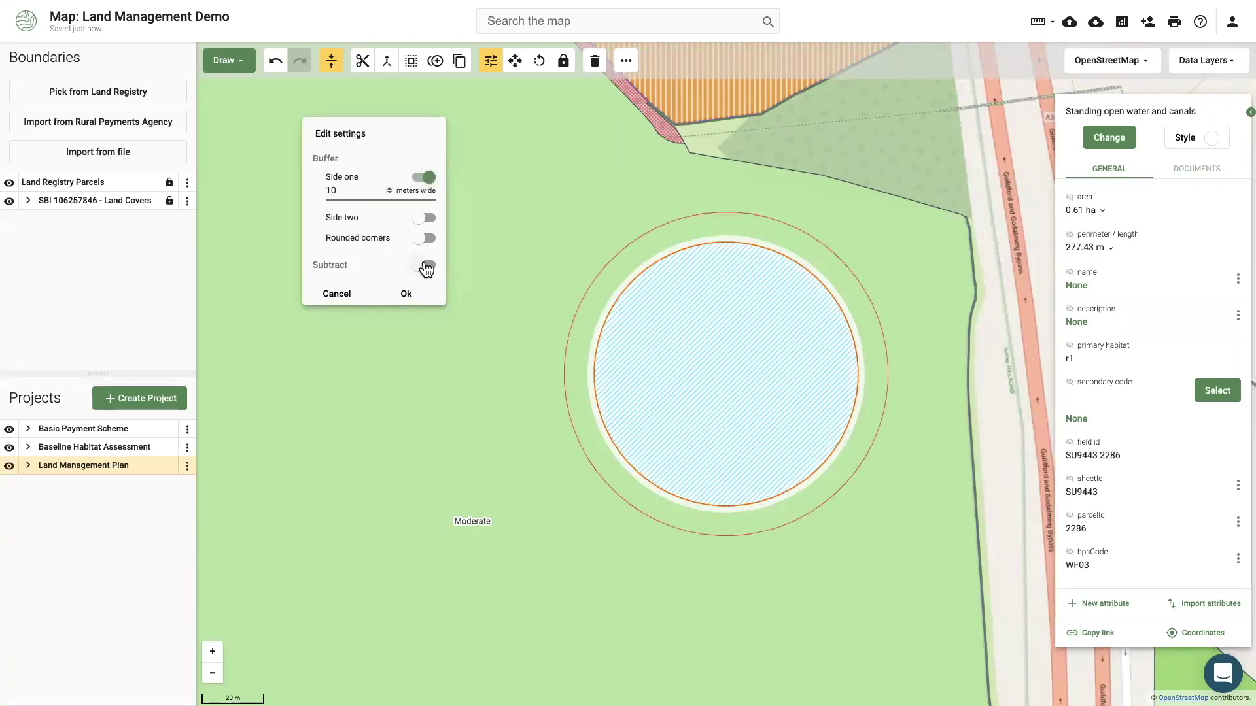
left_click(426, 266)
left_click(405, 294)
left_click(1108, 138)
type("c1a")
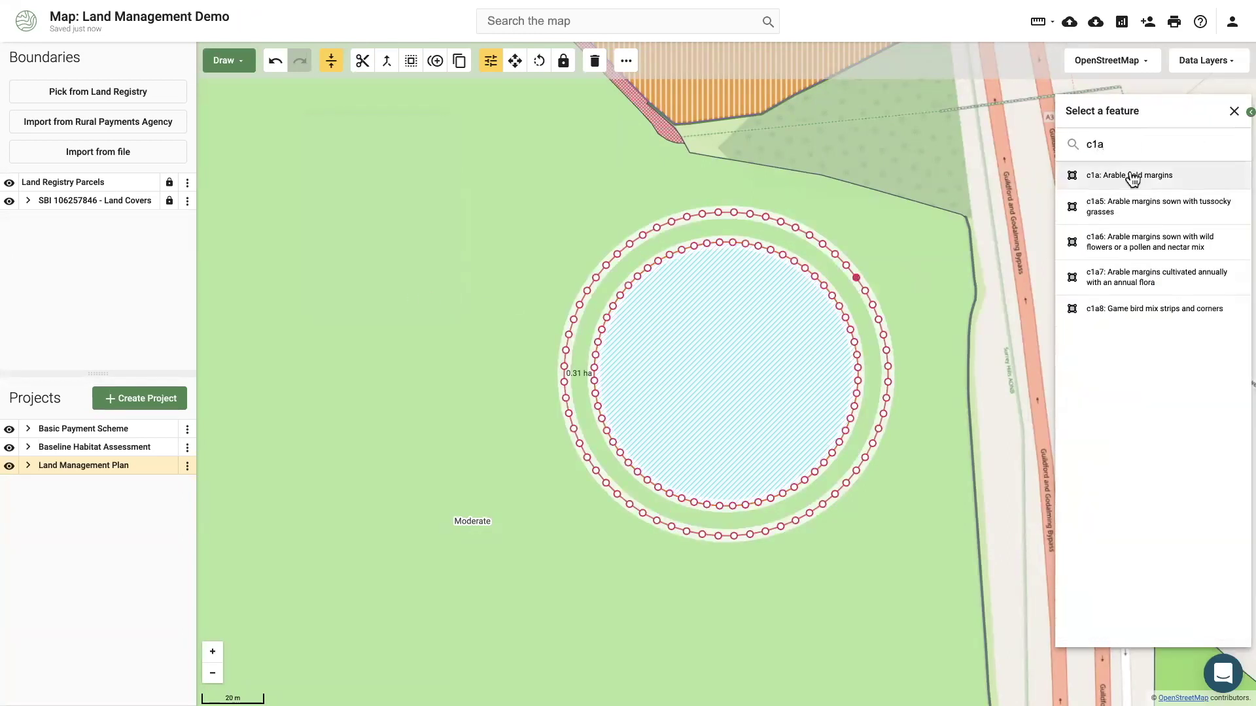
left_click(1131, 176)
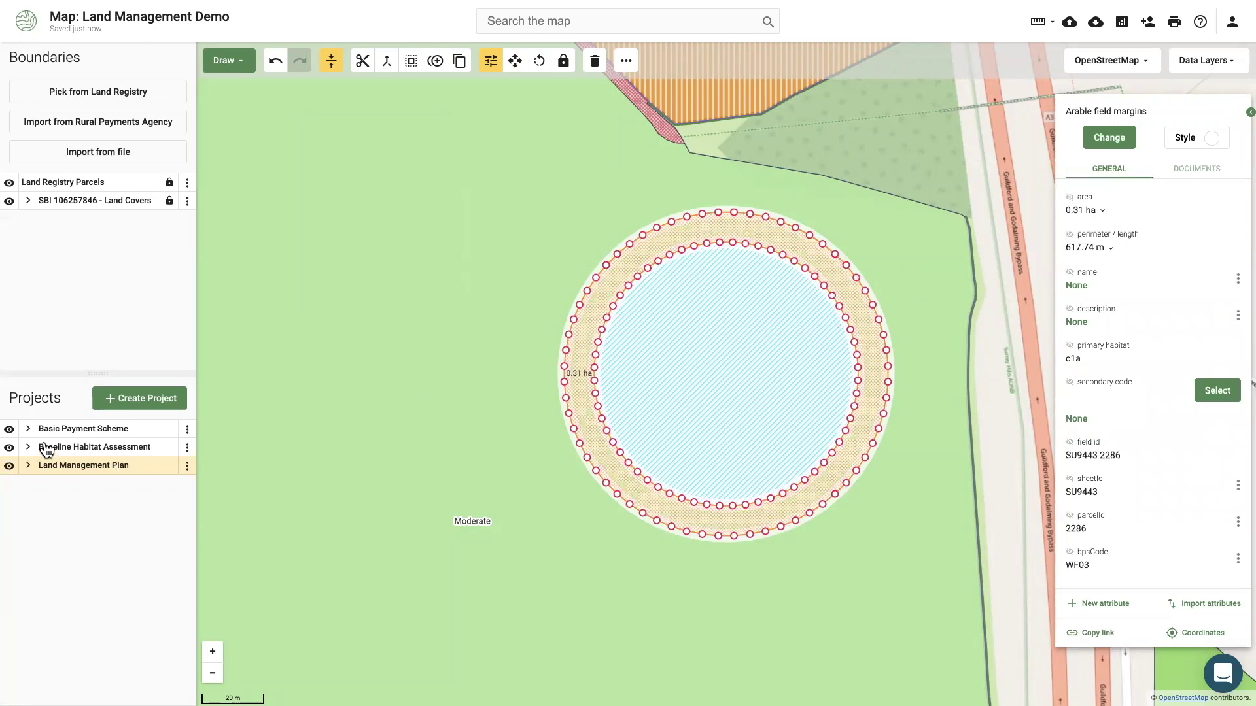
Zoom to the Baseline Habitat Assessment extent, then hide Basic Payment Scheme and the baseline features.
left_click(187, 447)
left_click(190, 292)
left_click(9, 429)
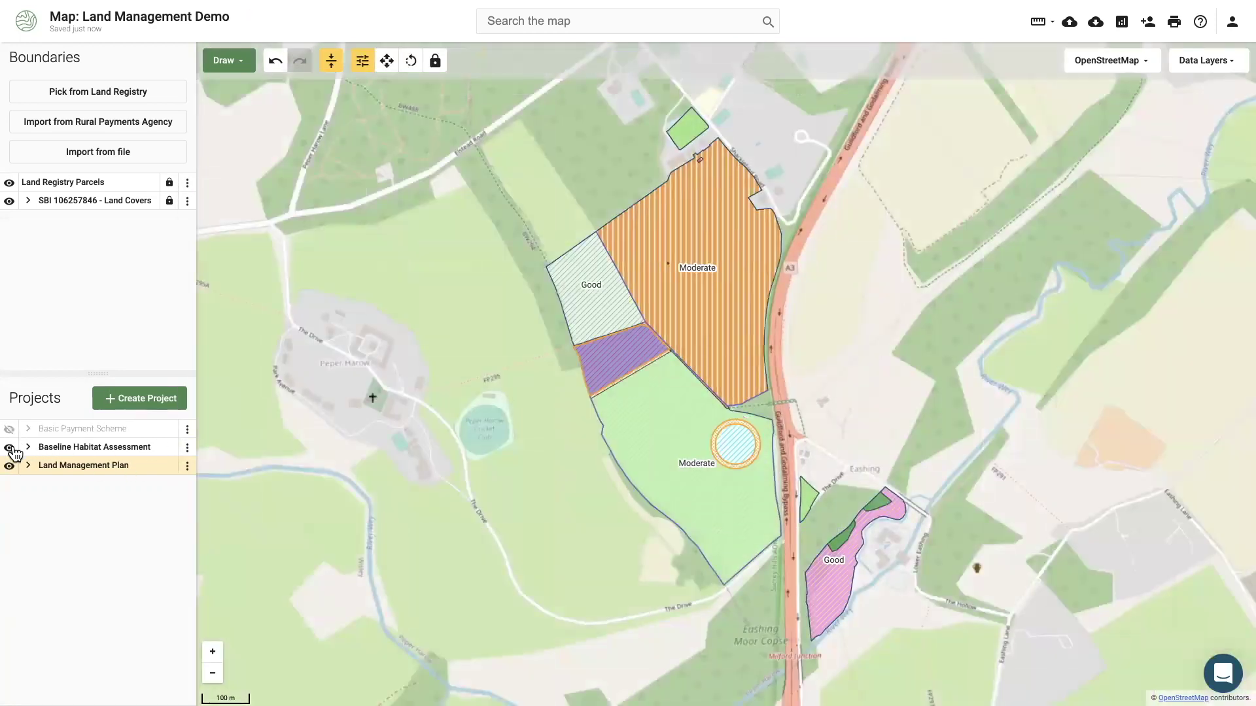
left_click(9, 448)
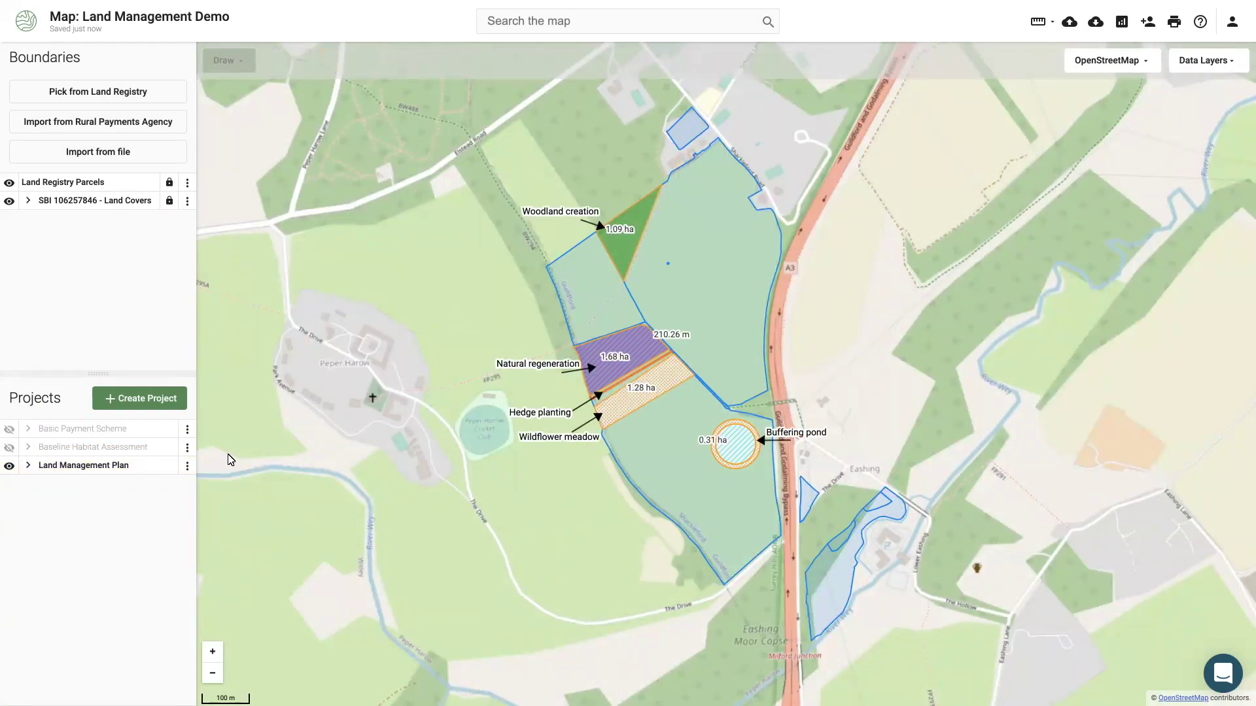
Duplicate the Land Management Plan as 'Scenario B - Land Management Plan'.
left_click(187, 466)
left_click(224, 401)
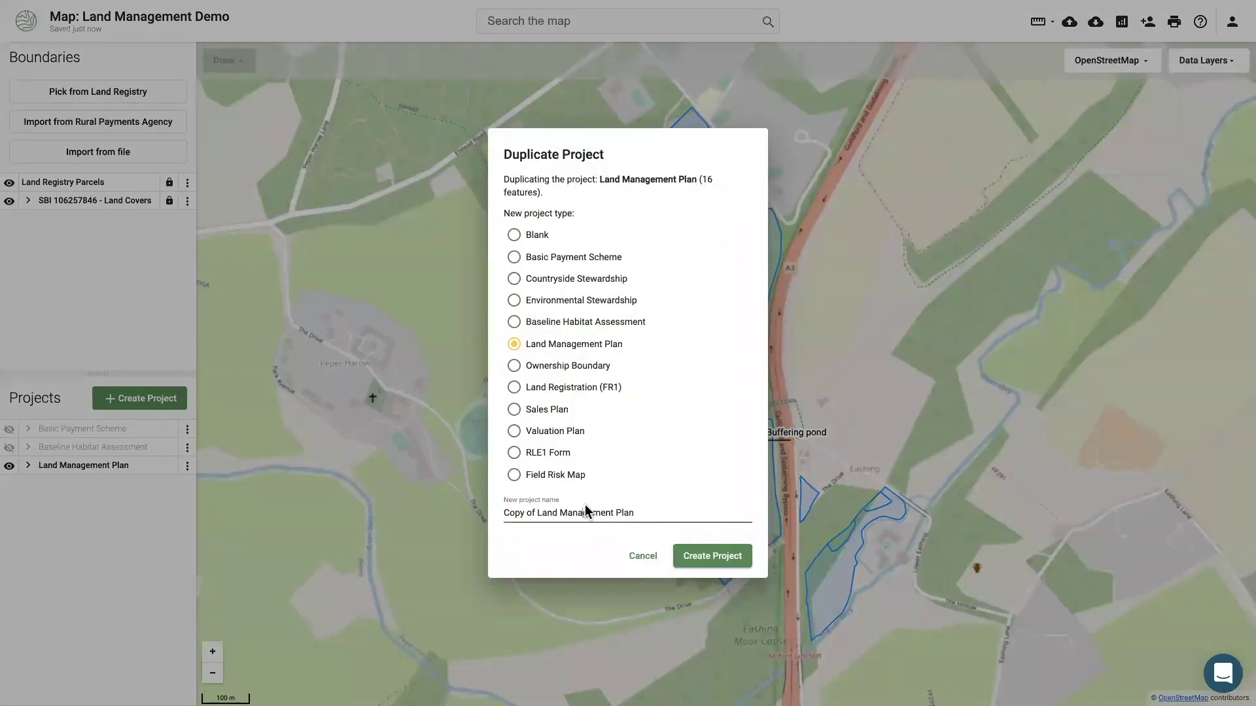
triple_click(584, 512)
type("Scenario B - Land Management Plan")
left_click(688, 555)
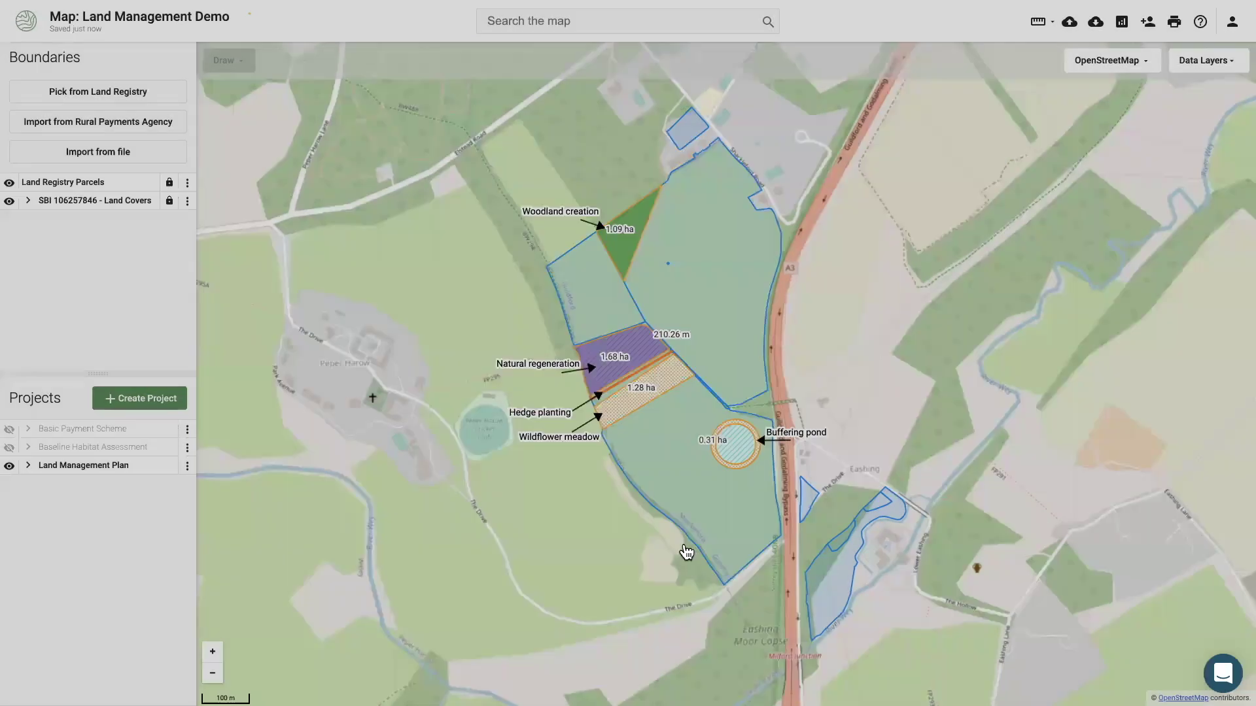
Zoom to the Scenario B extent and compare it against the original Land Management Plan.
left_click(187, 447)
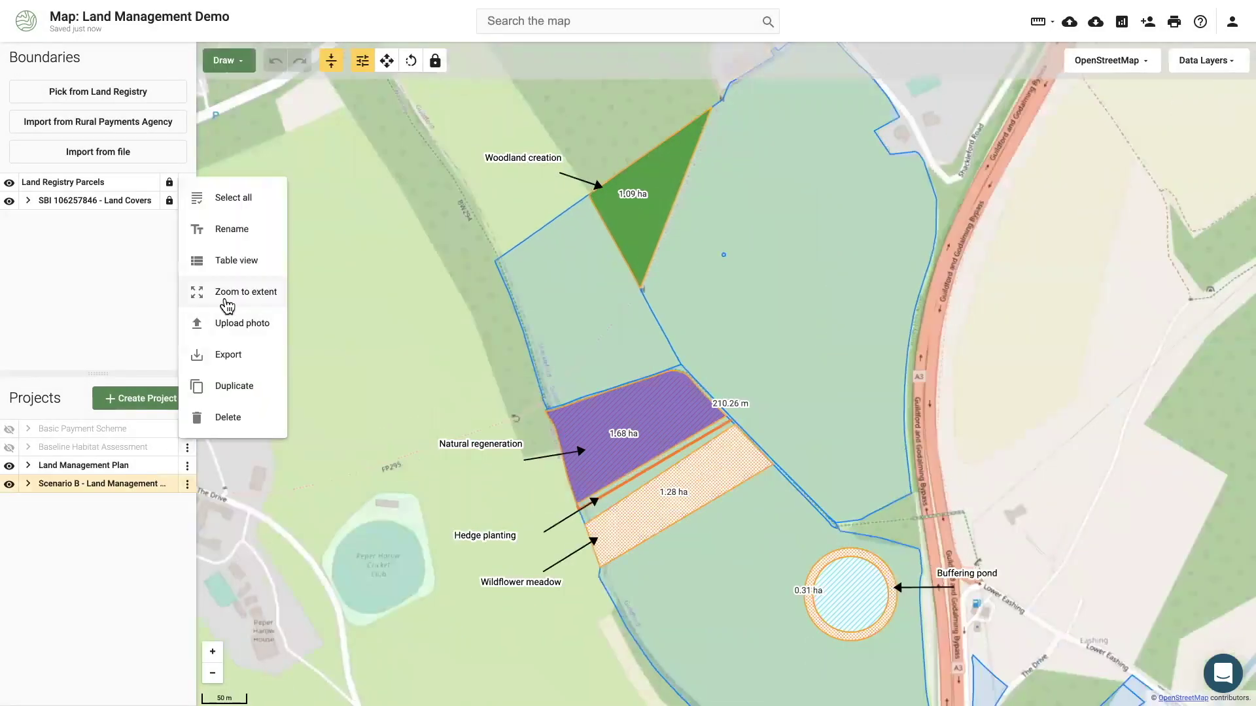
left_click(259, 294)
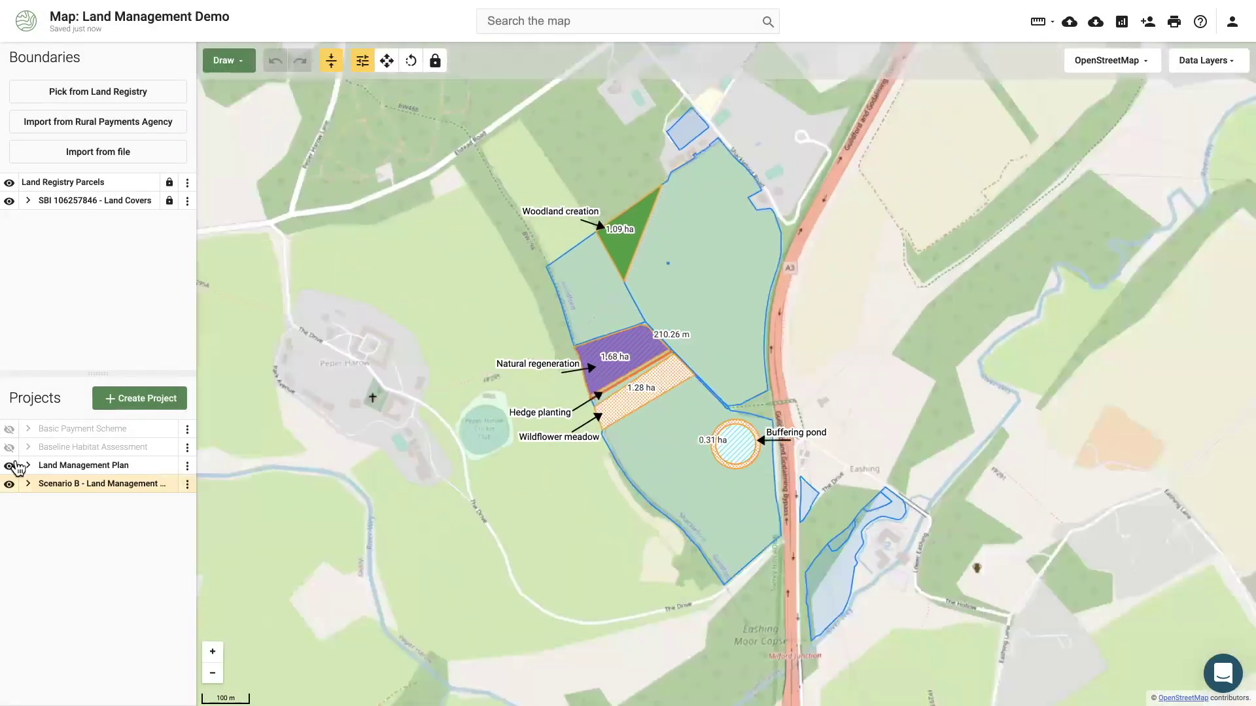
left_click(9, 466)
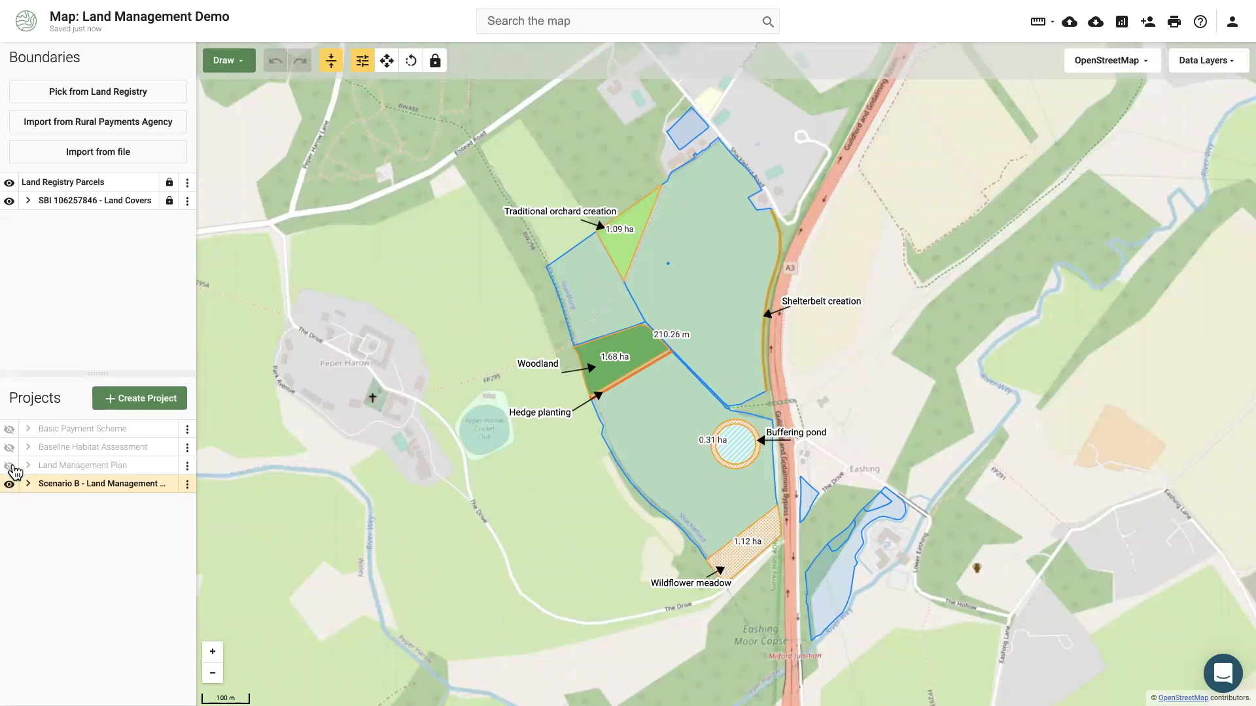
left_click(10, 466)
left_click(9, 484)
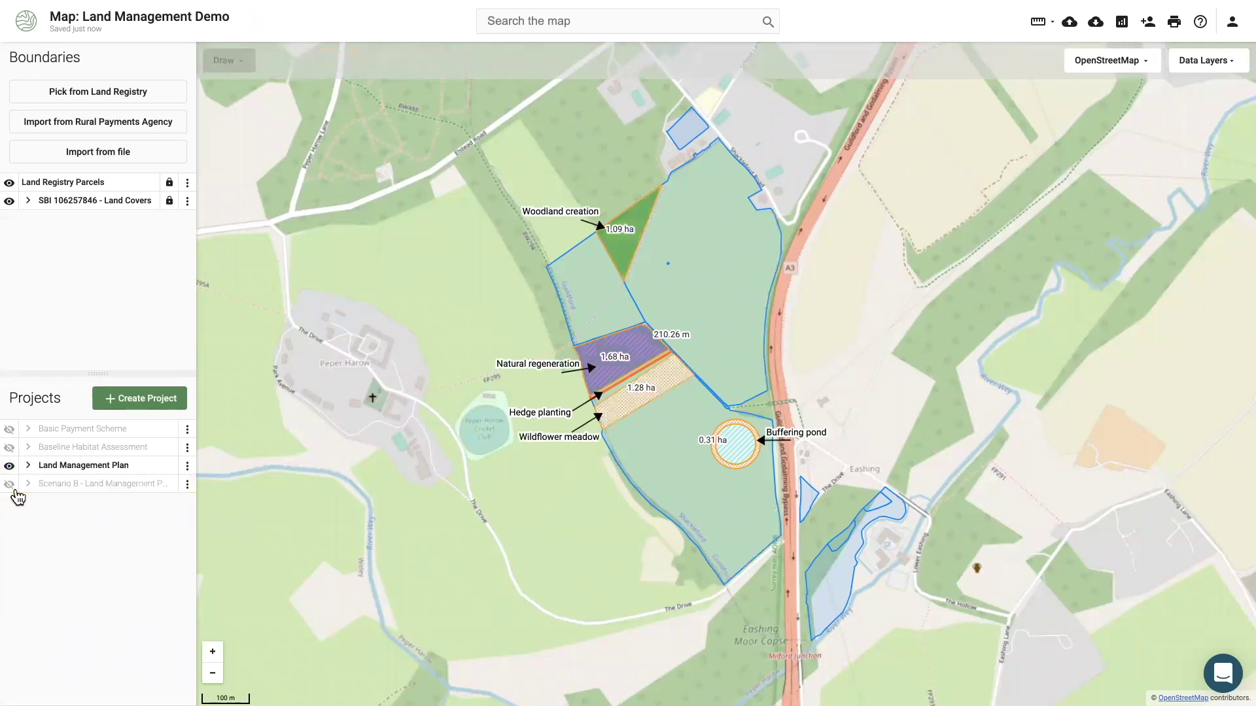
left_click(10, 485)
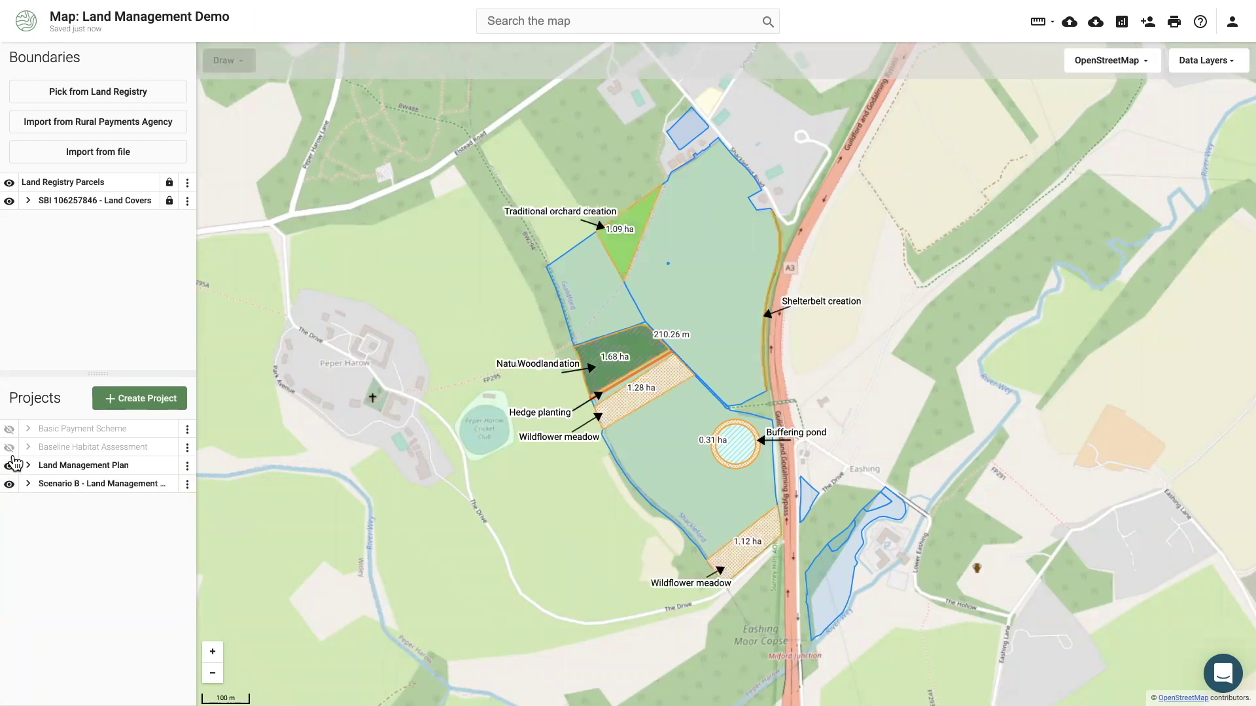
Show the baseline habitats with the original plan hidden, overlaying Scenario B on them.
left_click(12, 456)
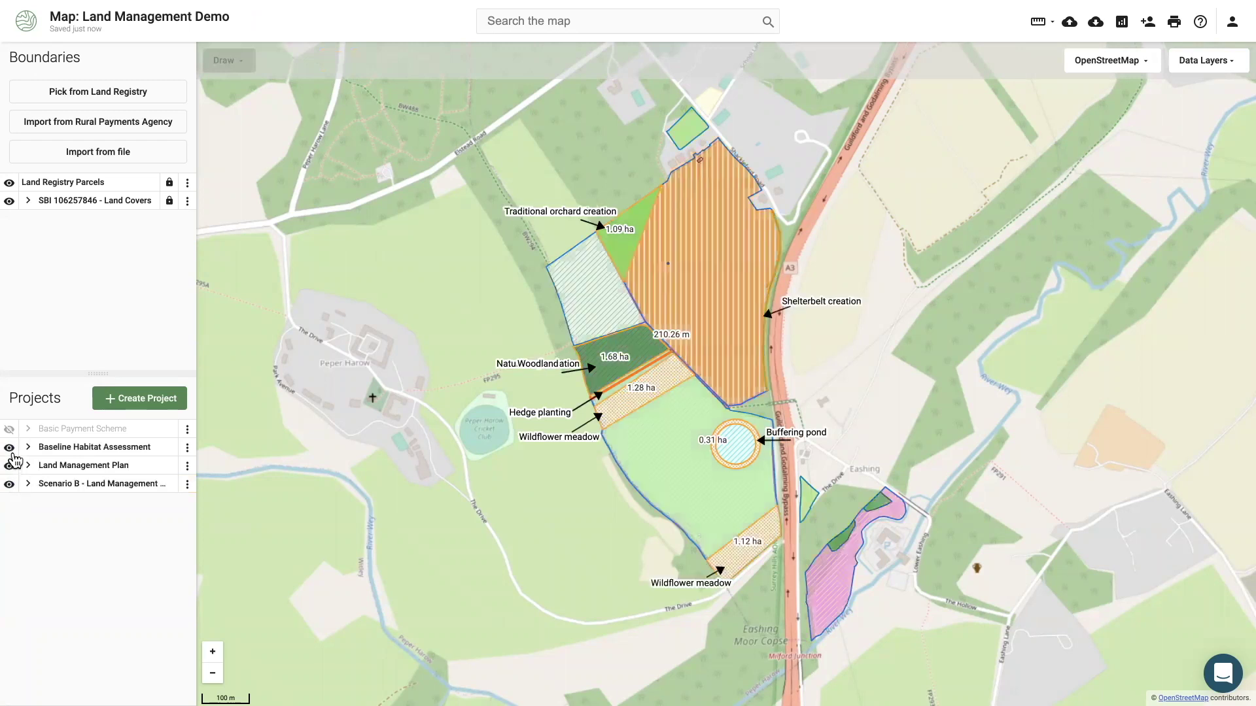
left_click(11, 466)
left_click(10, 485)
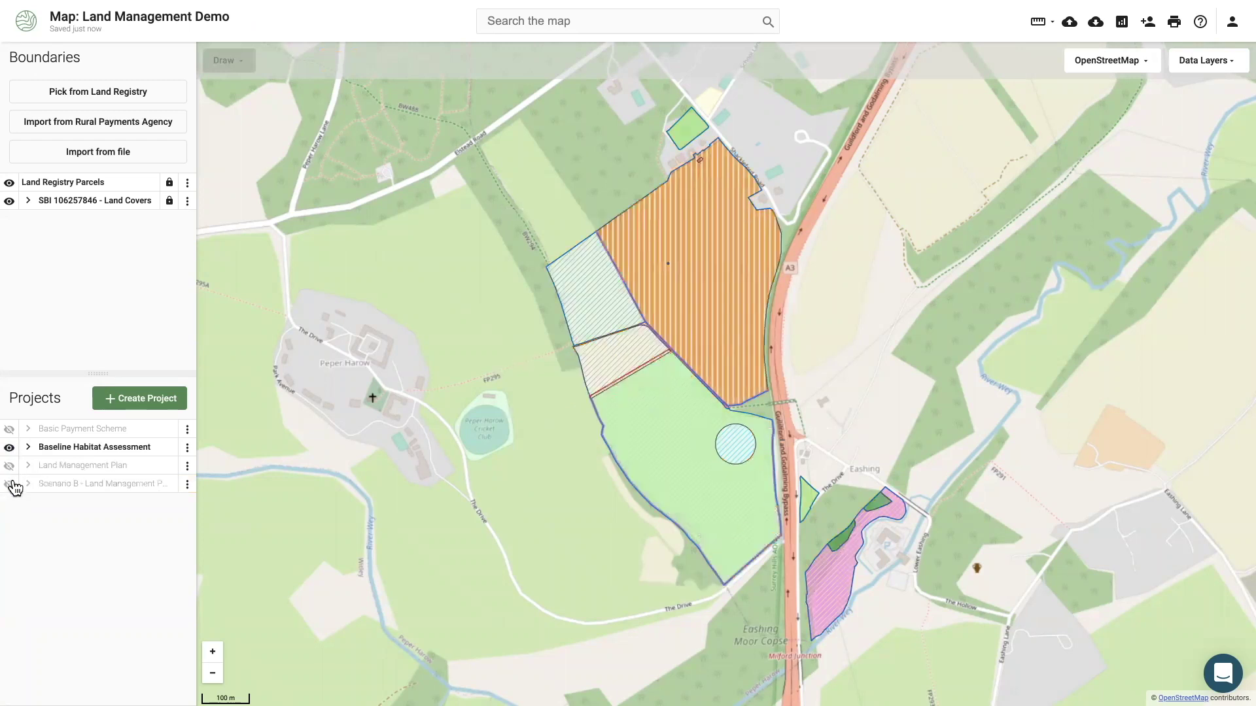
left_click(11, 484)
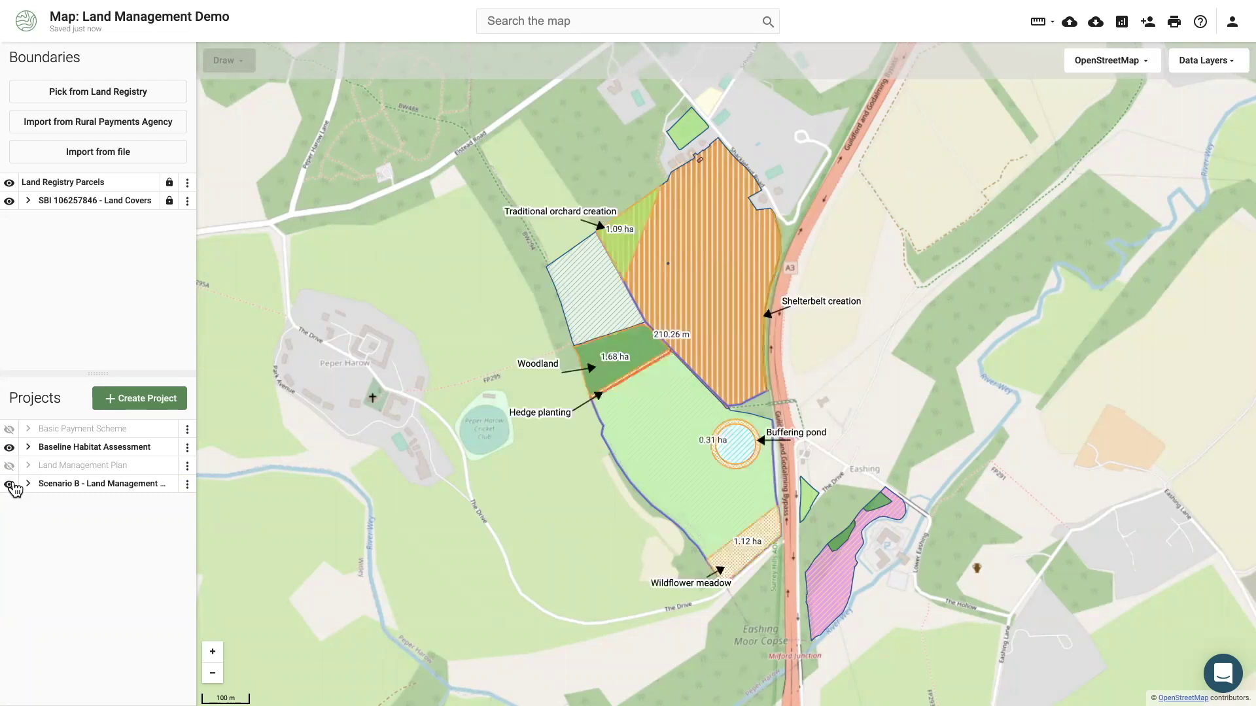